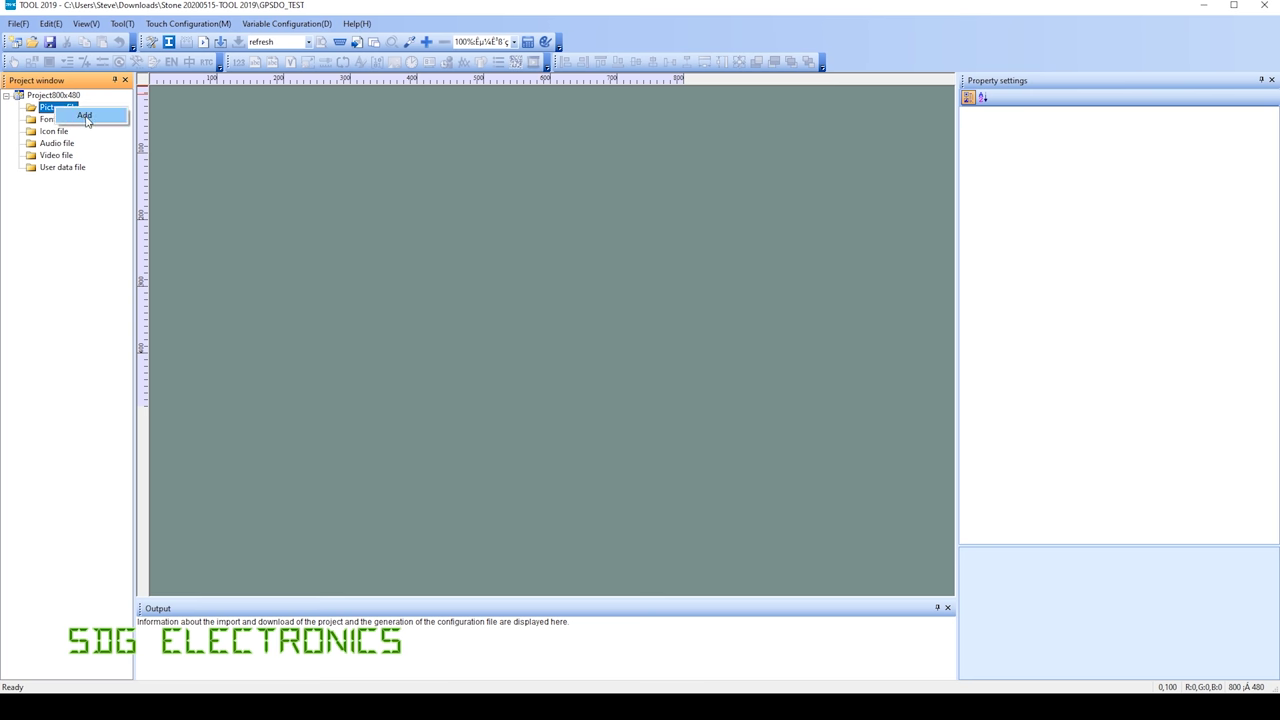
- Add picture files by browsing to GPSDO_TEST\IMAGE and selecting screen 1, 2 and 3.jpg
click(84, 116)
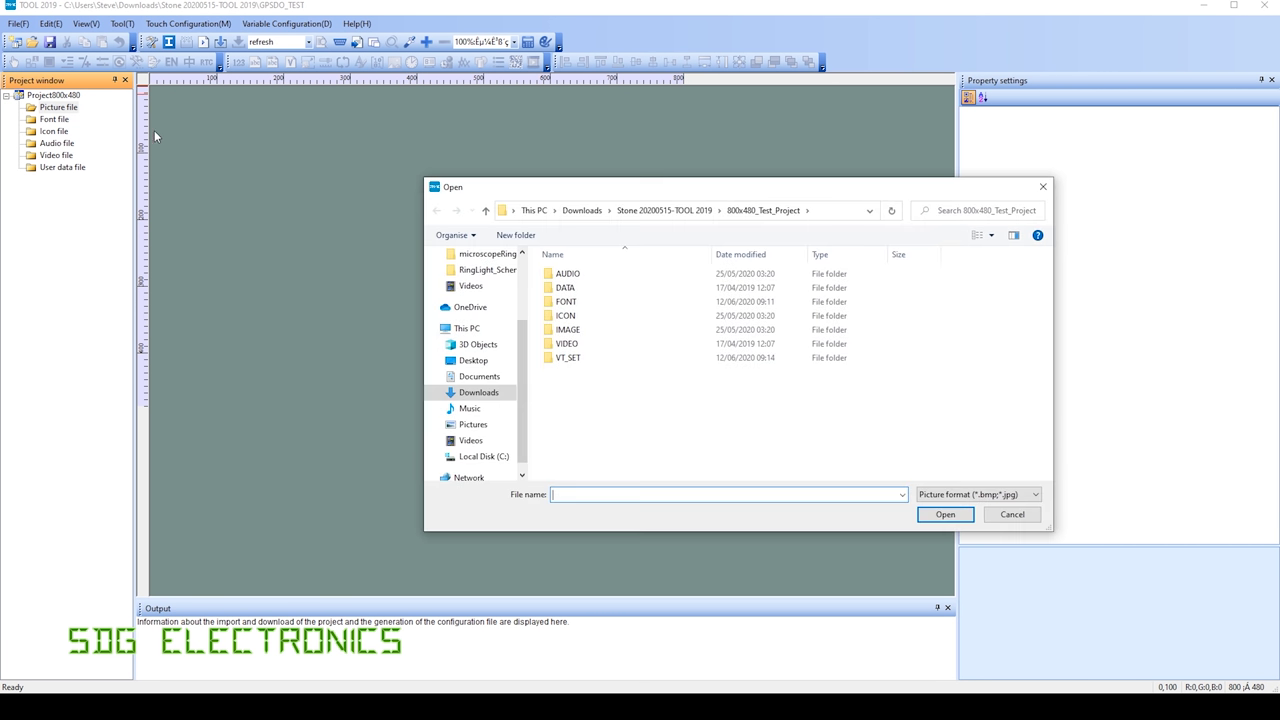
click(571, 334)
double_click(555, 335)
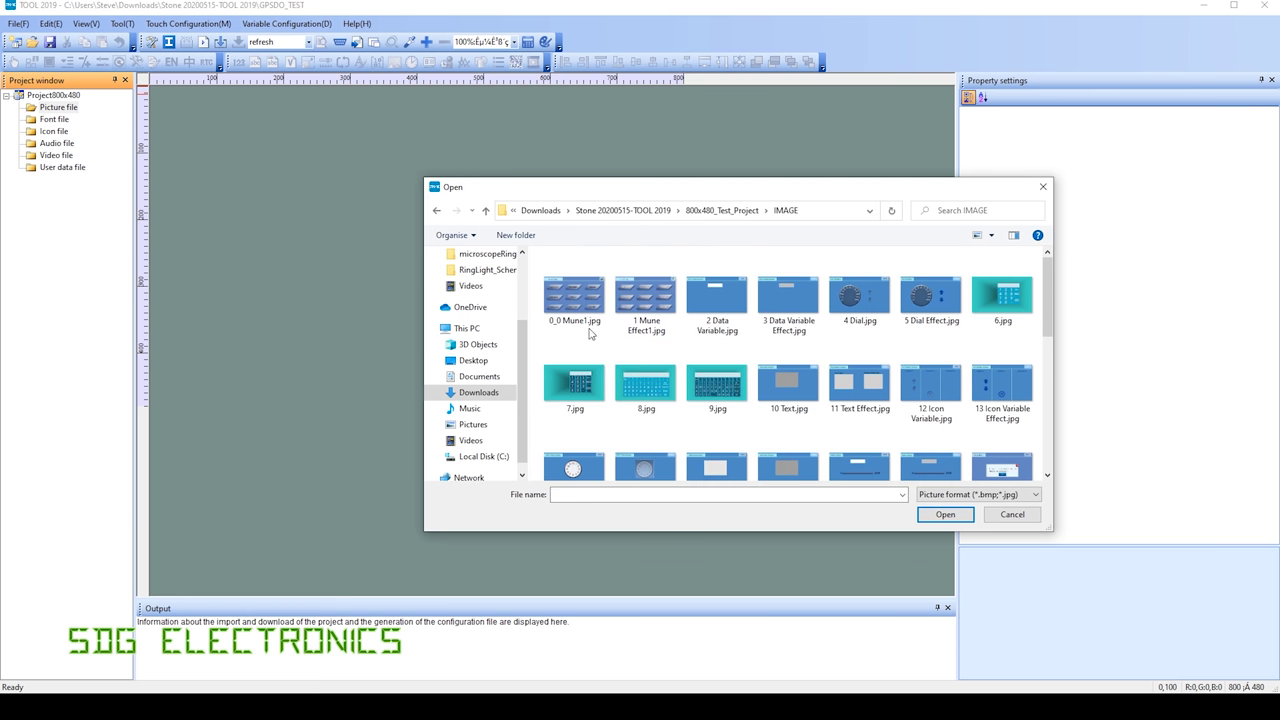
click(580, 213)
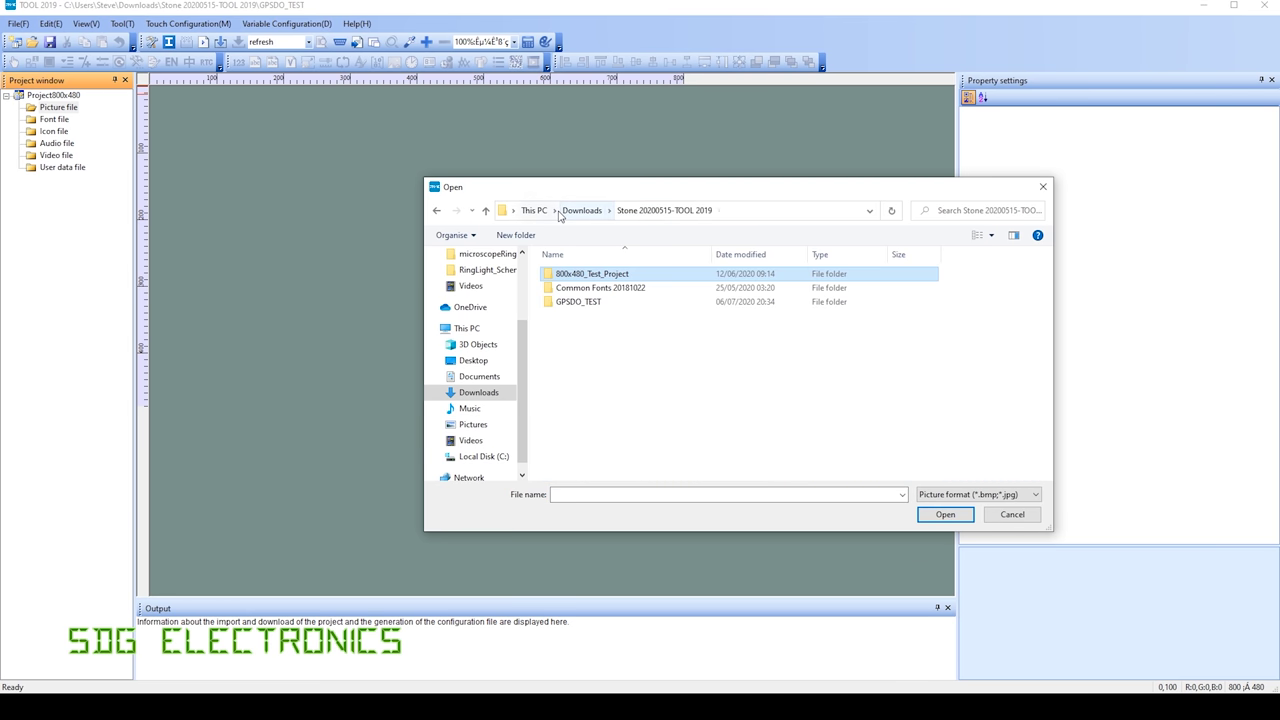
double_click(572, 301)
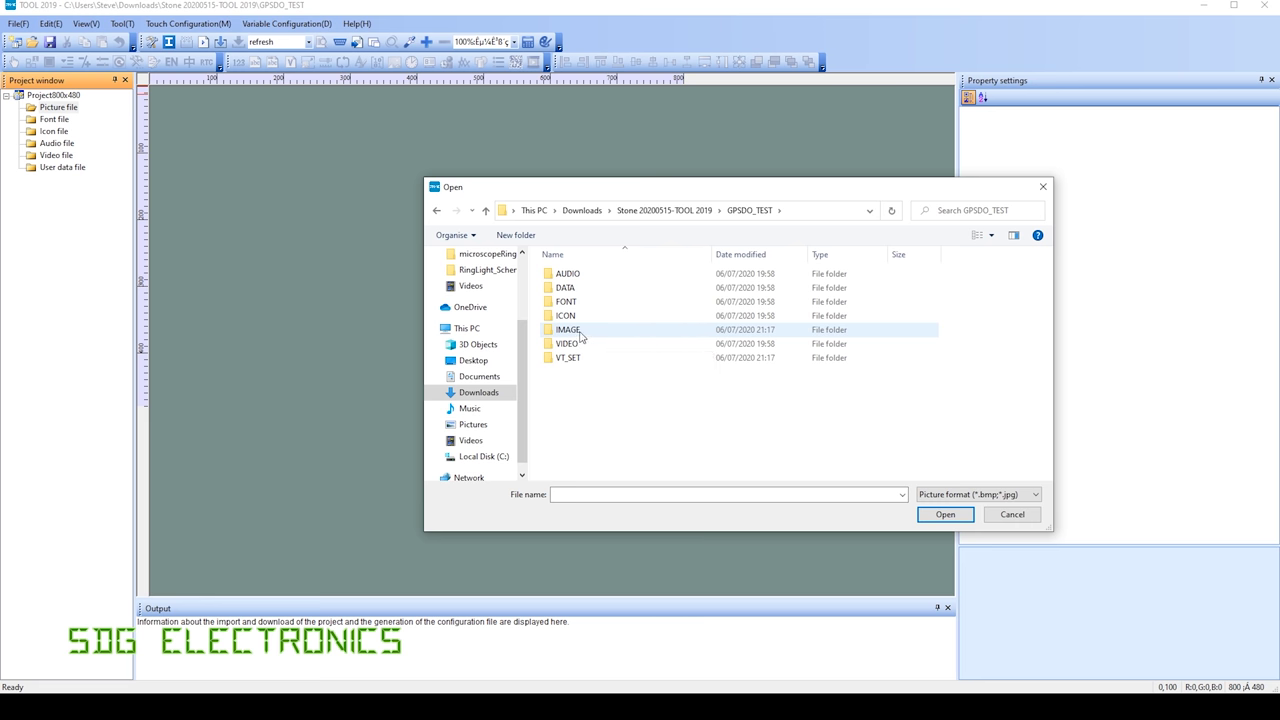
double_click(569, 330)
click(647, 298)
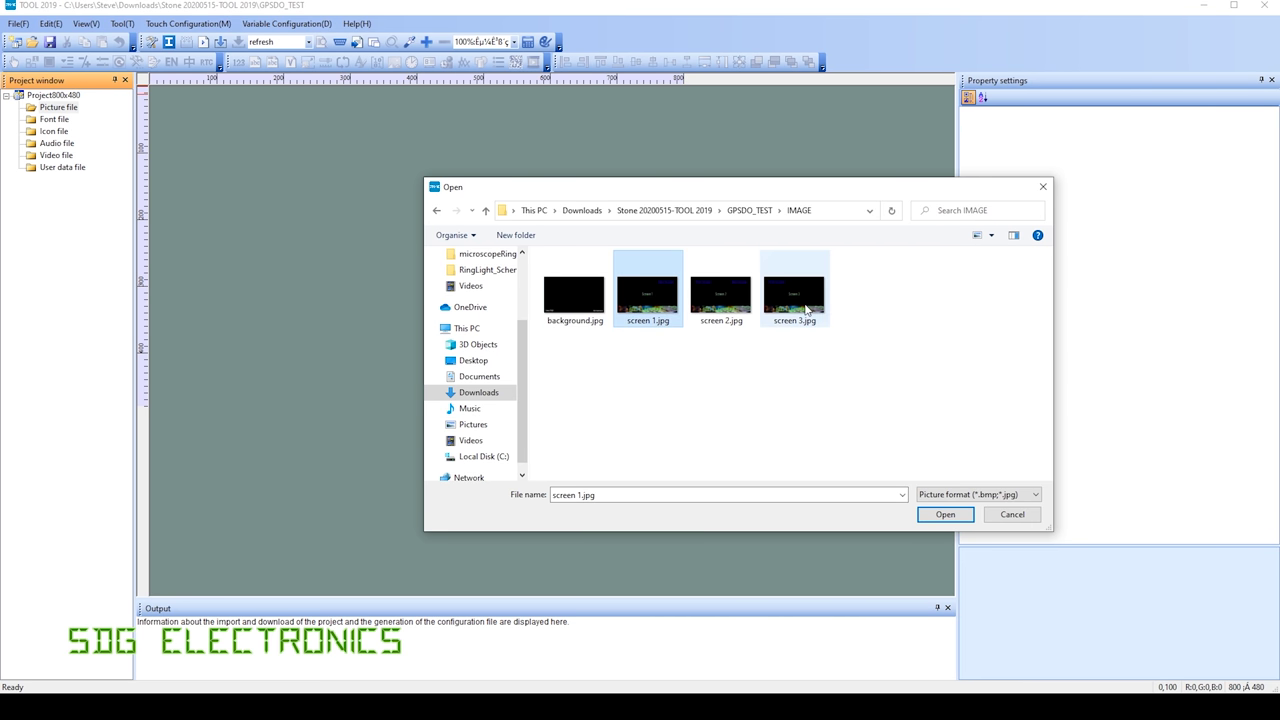
shift+click(806, 300)
- Import the three screen images, preview Screens 1–3, then return to 0_screen 1.jpg with the Button tool
click(945, 514)
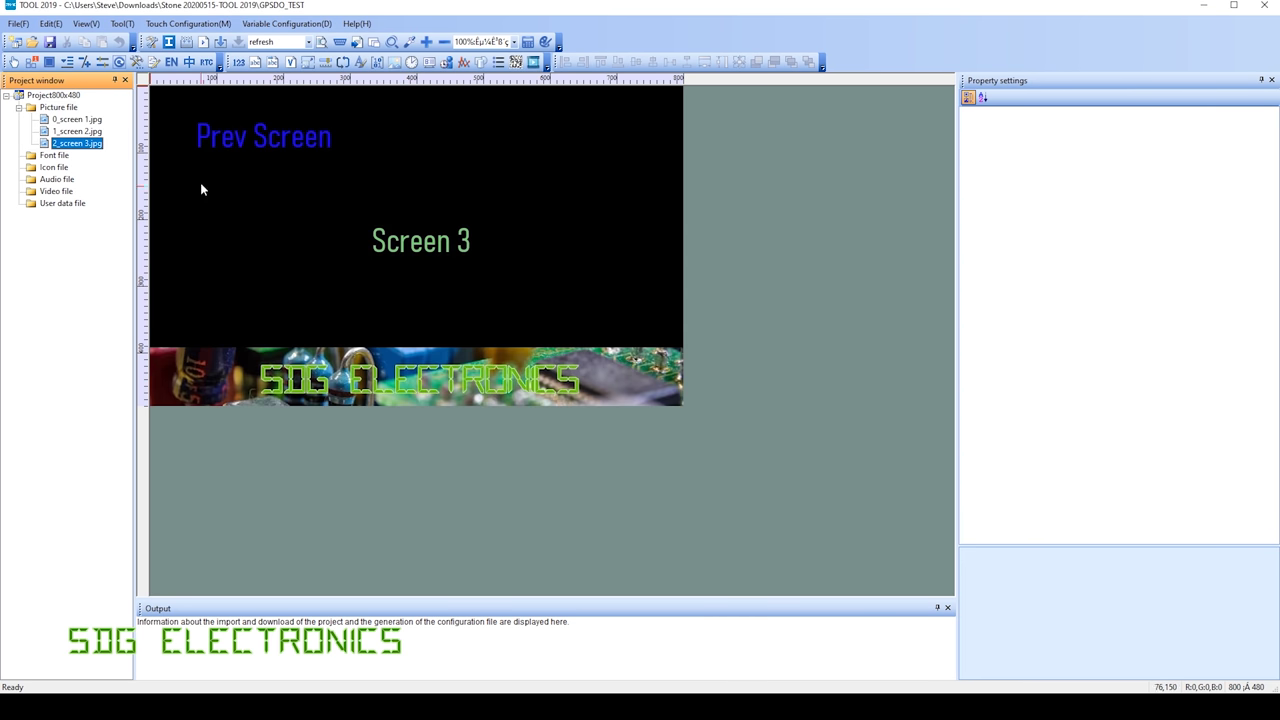
click(62, 120)
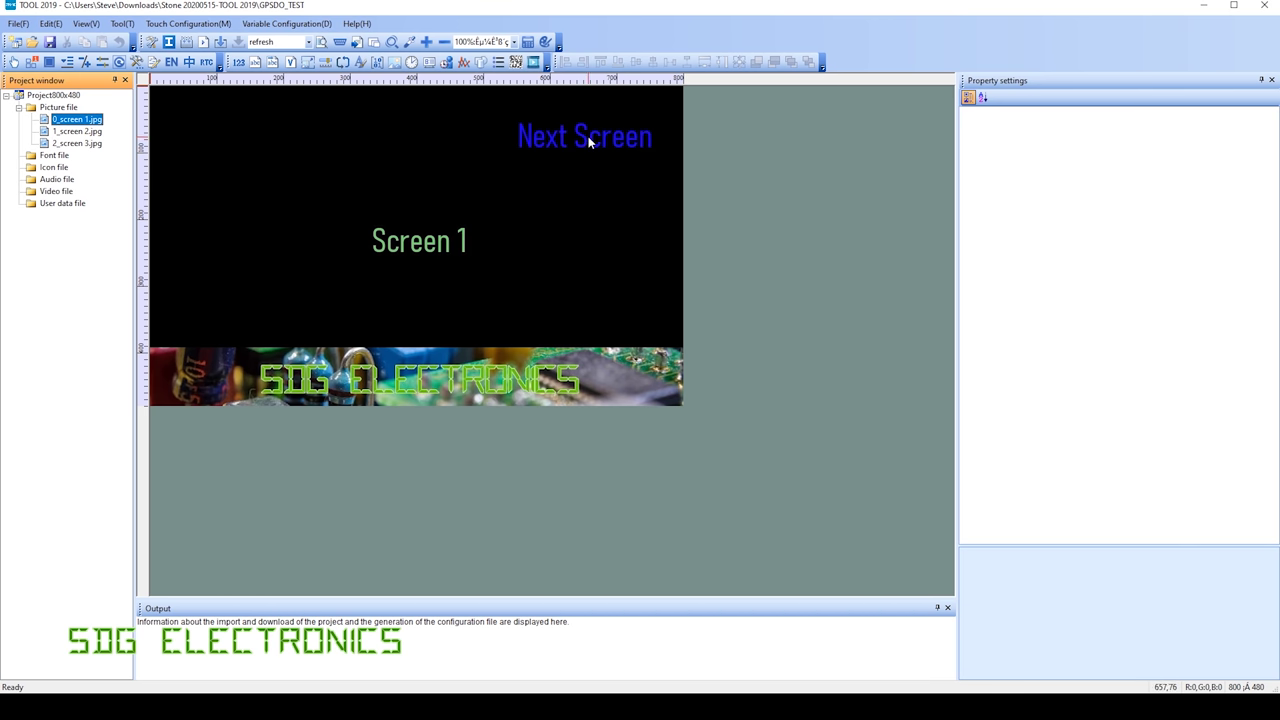
click(92, 131)
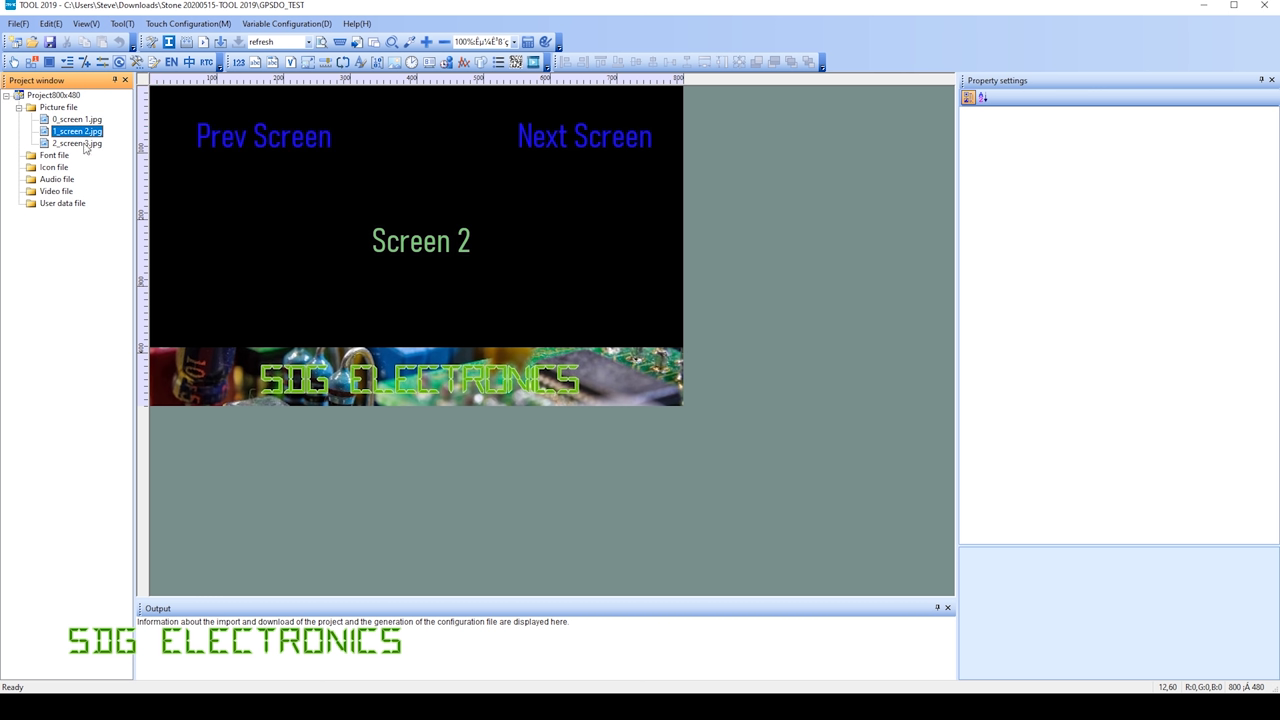
click(86, 144)
click(84, 131)
click(80, 119)
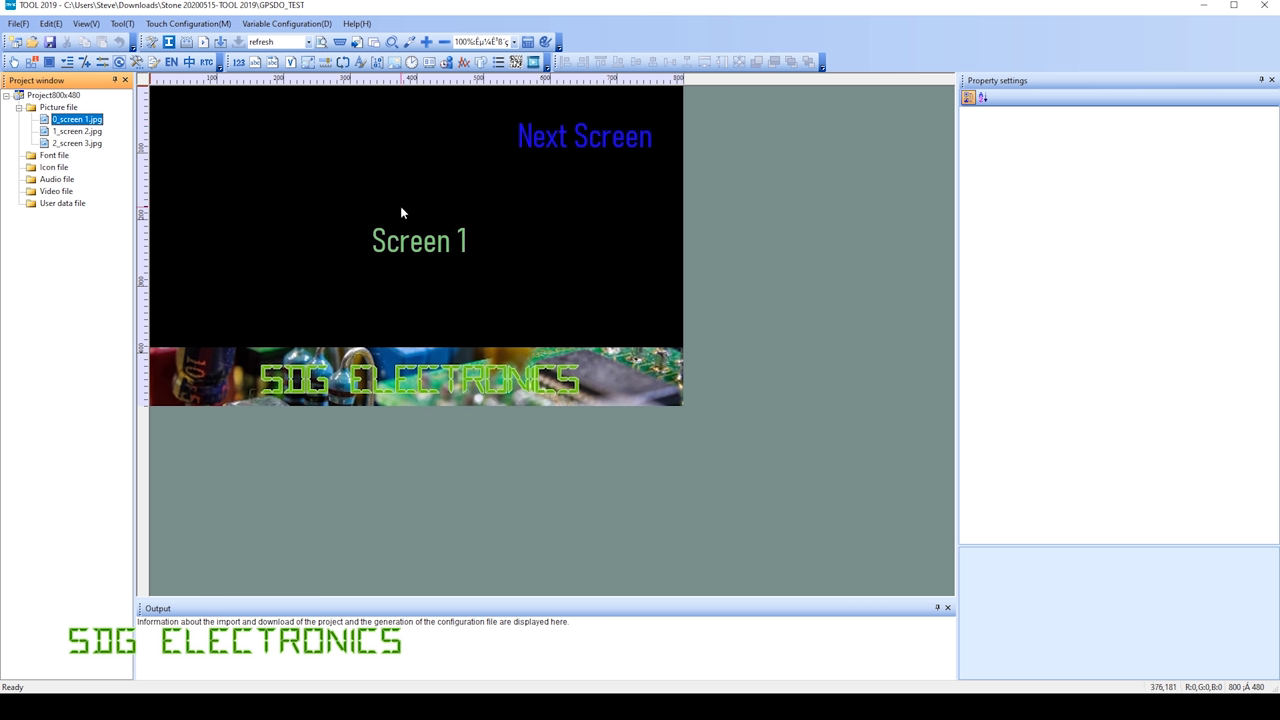
click(335, 175)
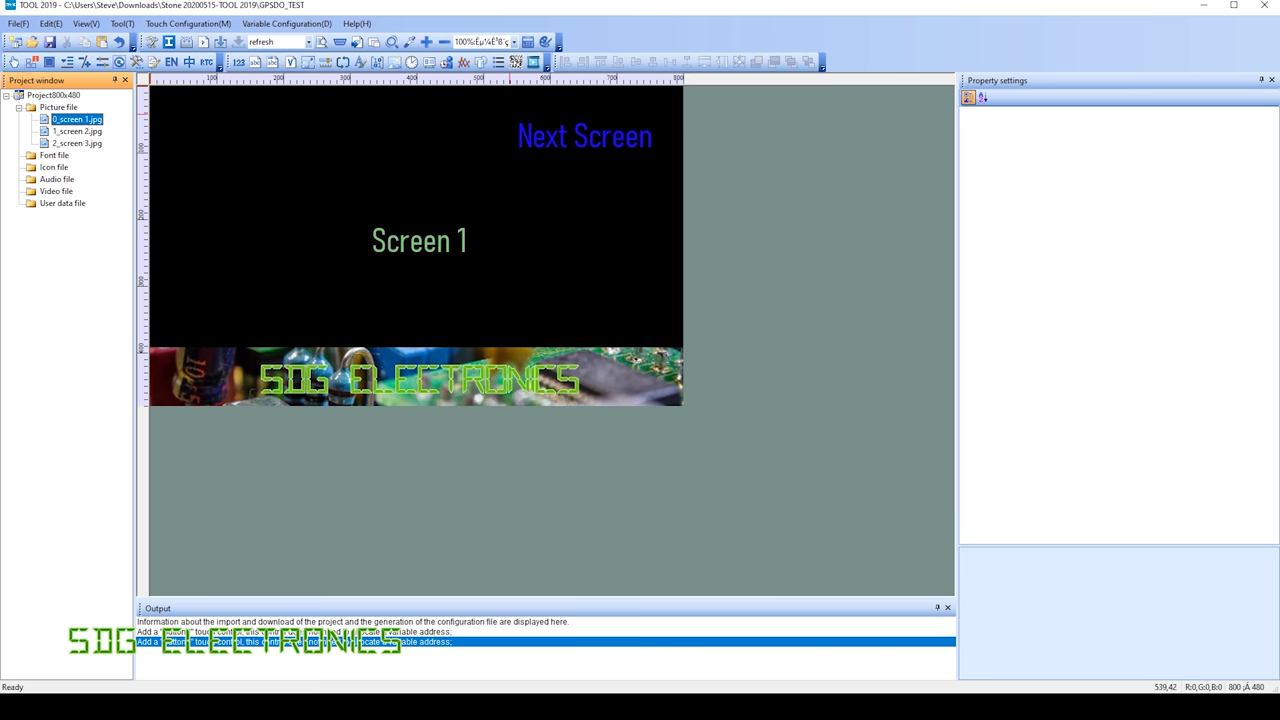
- Draw Button0 over Screen 1's Next Screen label with its page switch set to 1_screen 2.jpg
drag(509, 113, 663, 158)
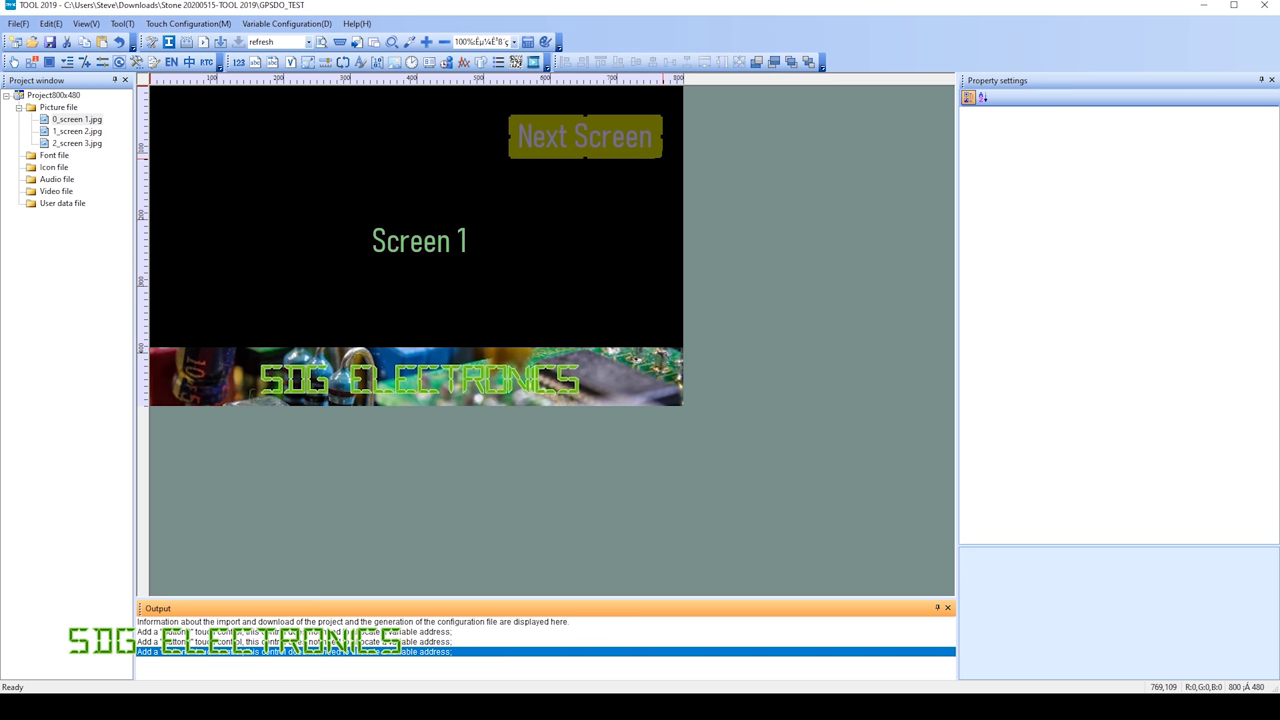
click(663, 159)
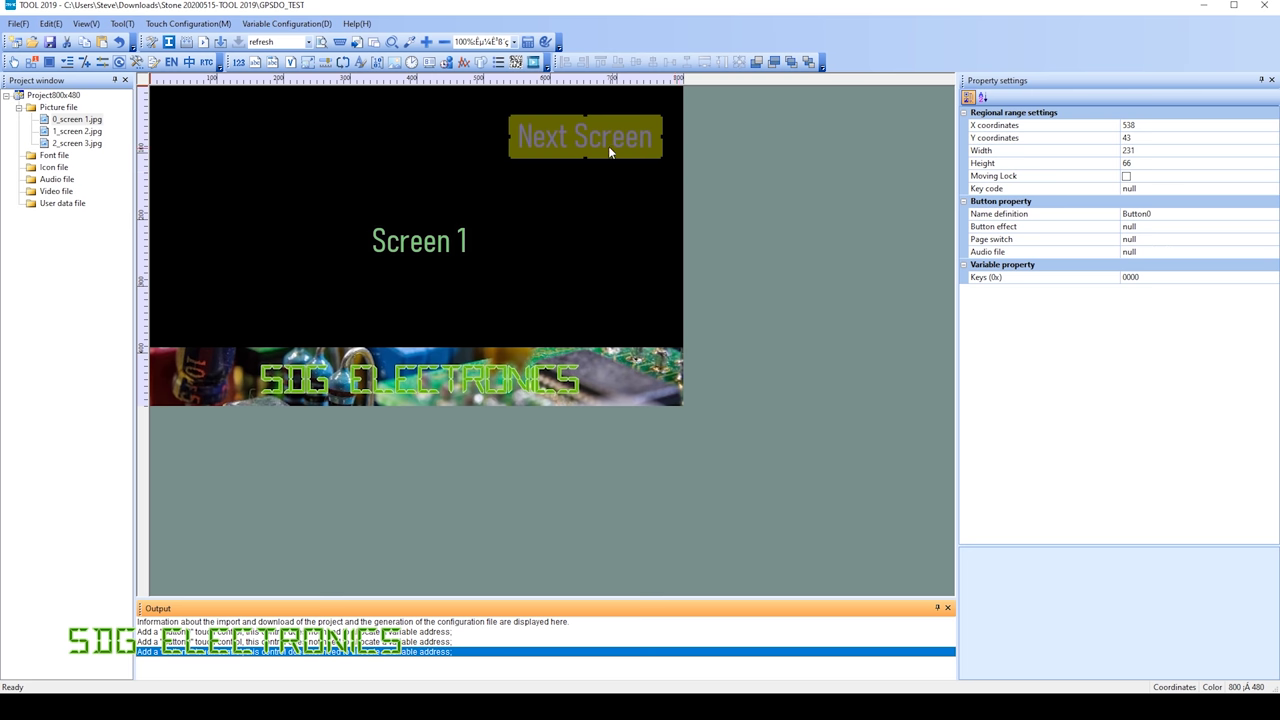
click(1232, 243)
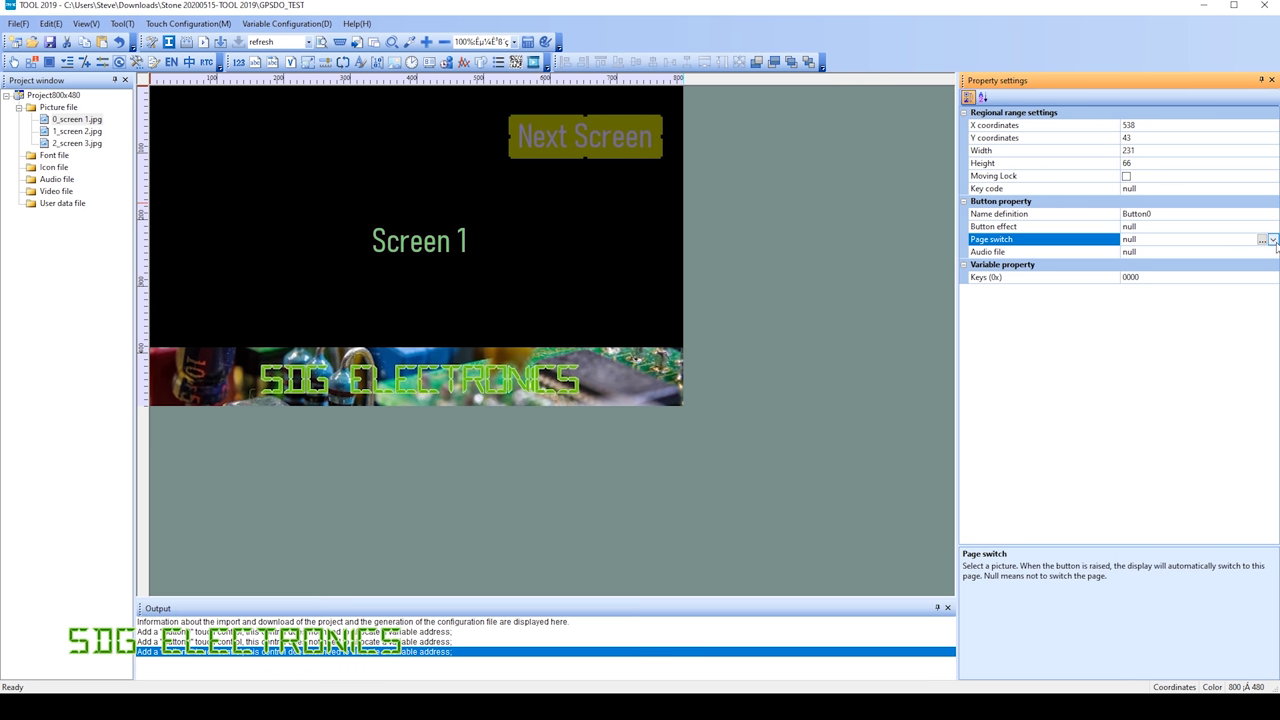
click(1273, 241)
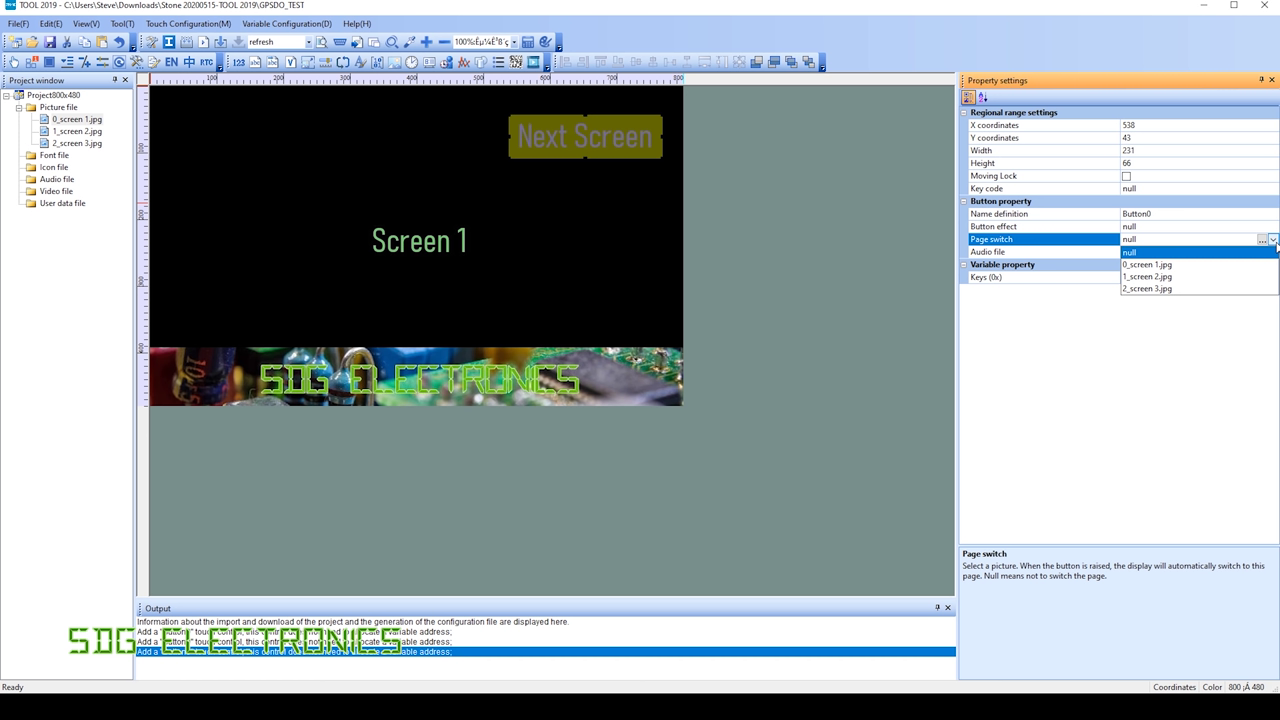
click(1150, 277)
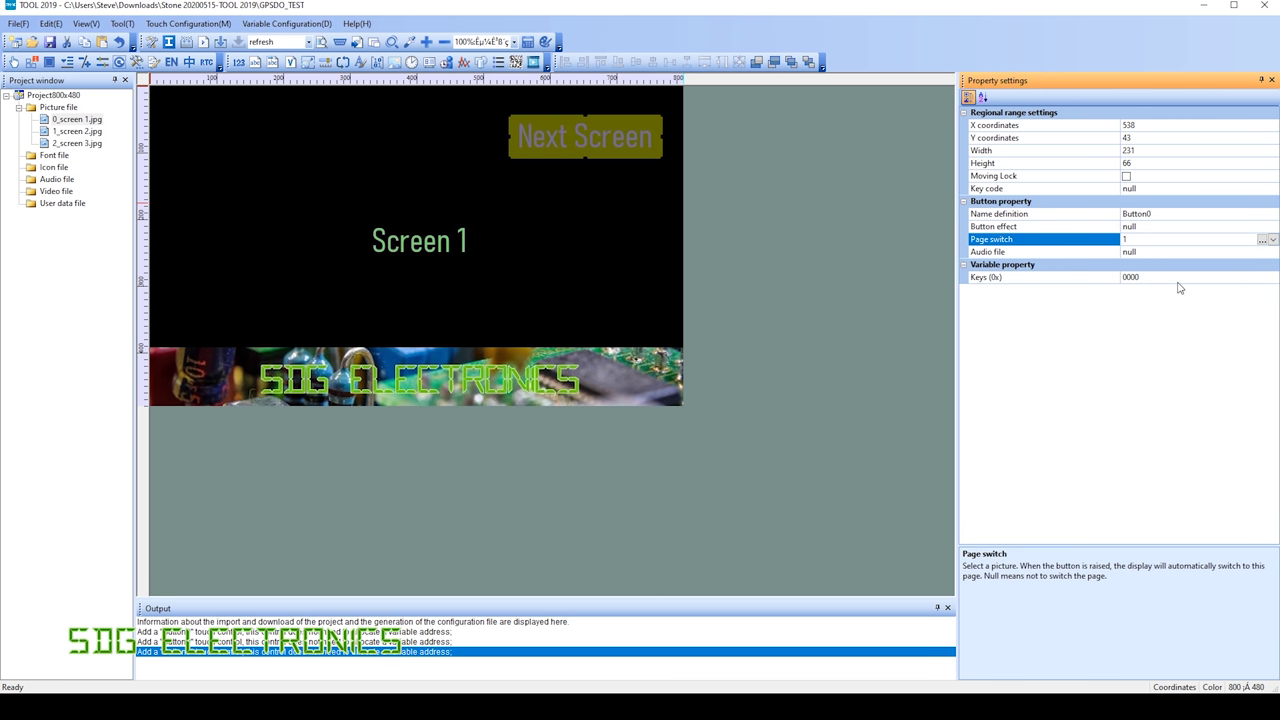
- On Screen 2, draw a button over Next Screen that switches to 2_screen 3.jpg
double_click(76, 132)
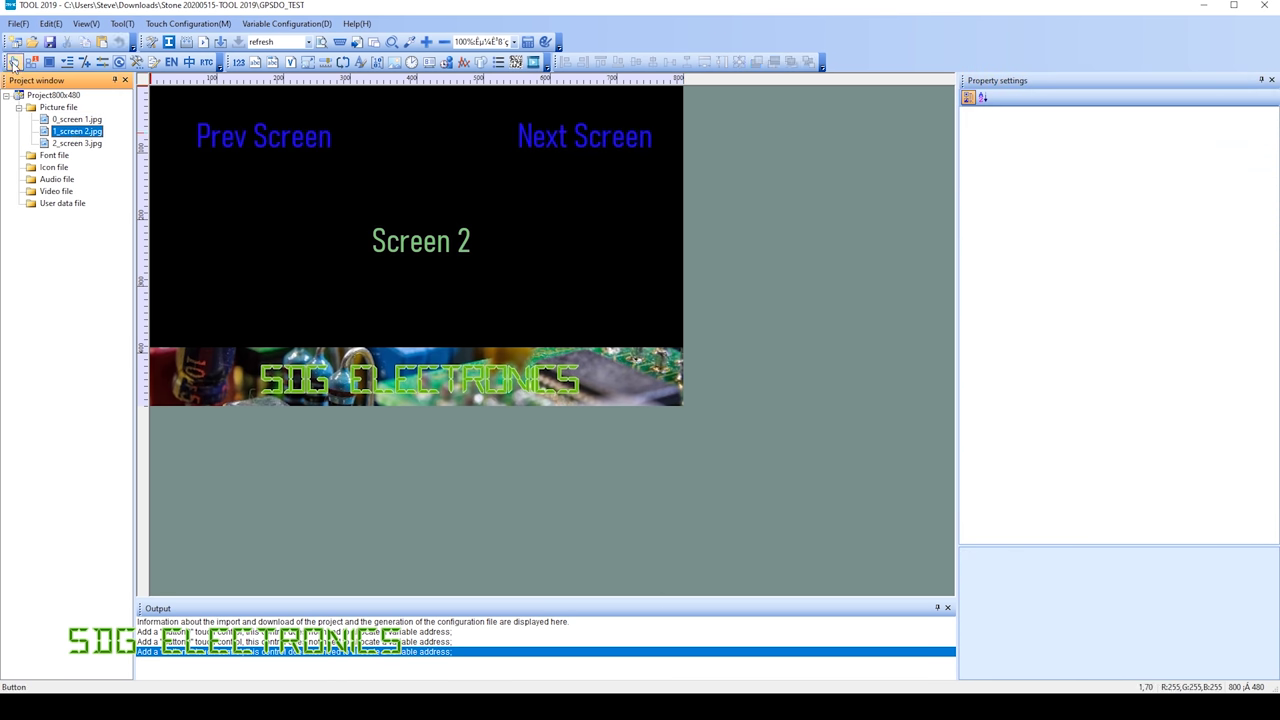
drag(509, 116, 670, 159)
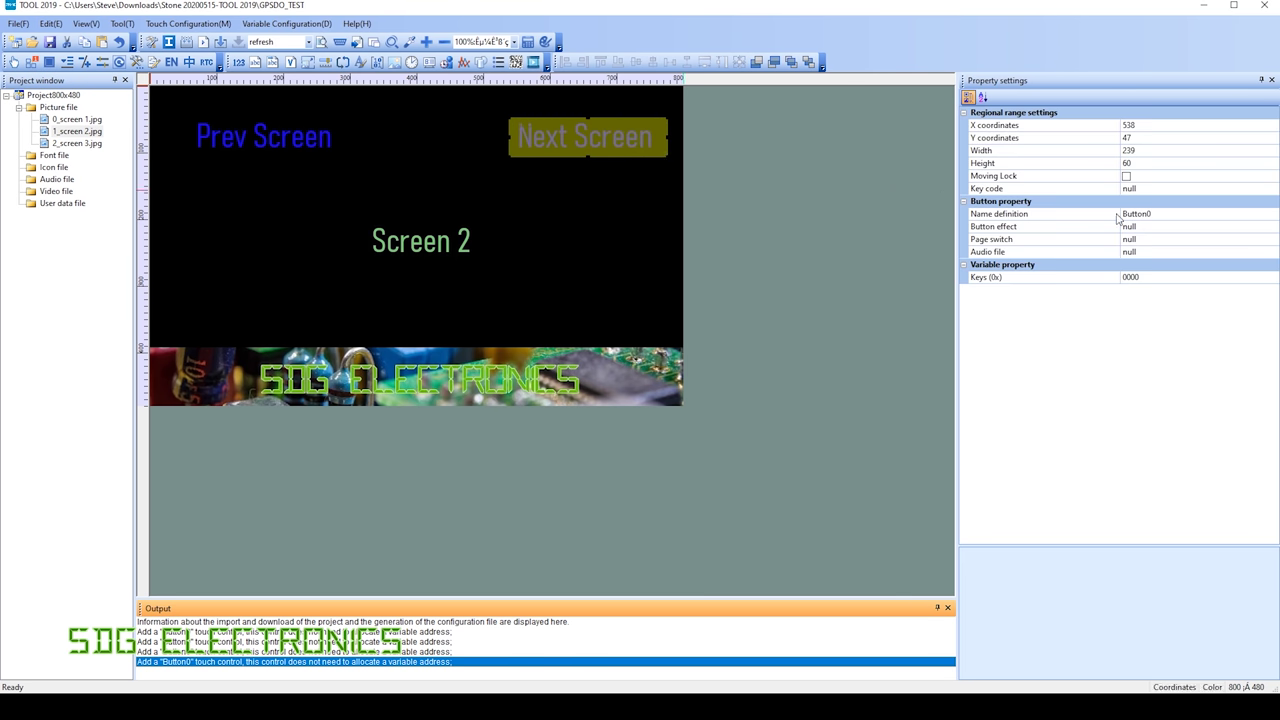
click(1217, 241)
click(1262, 240)
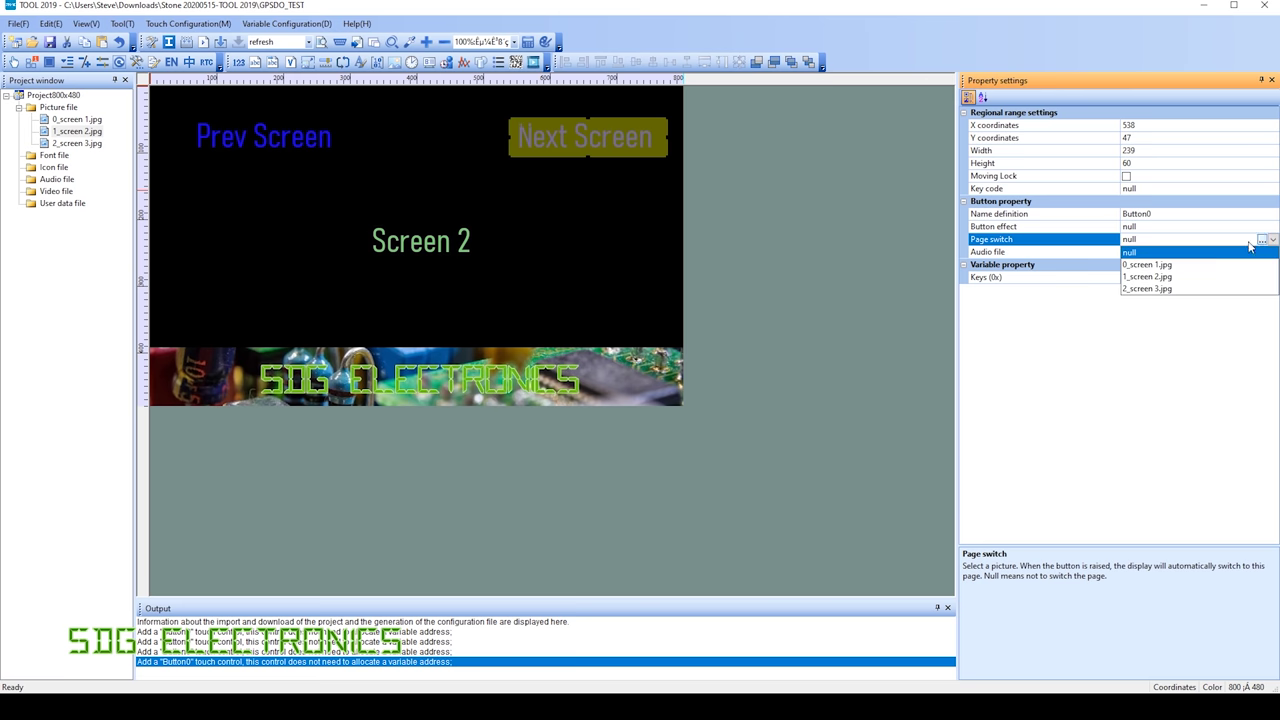
click(1160, 289)
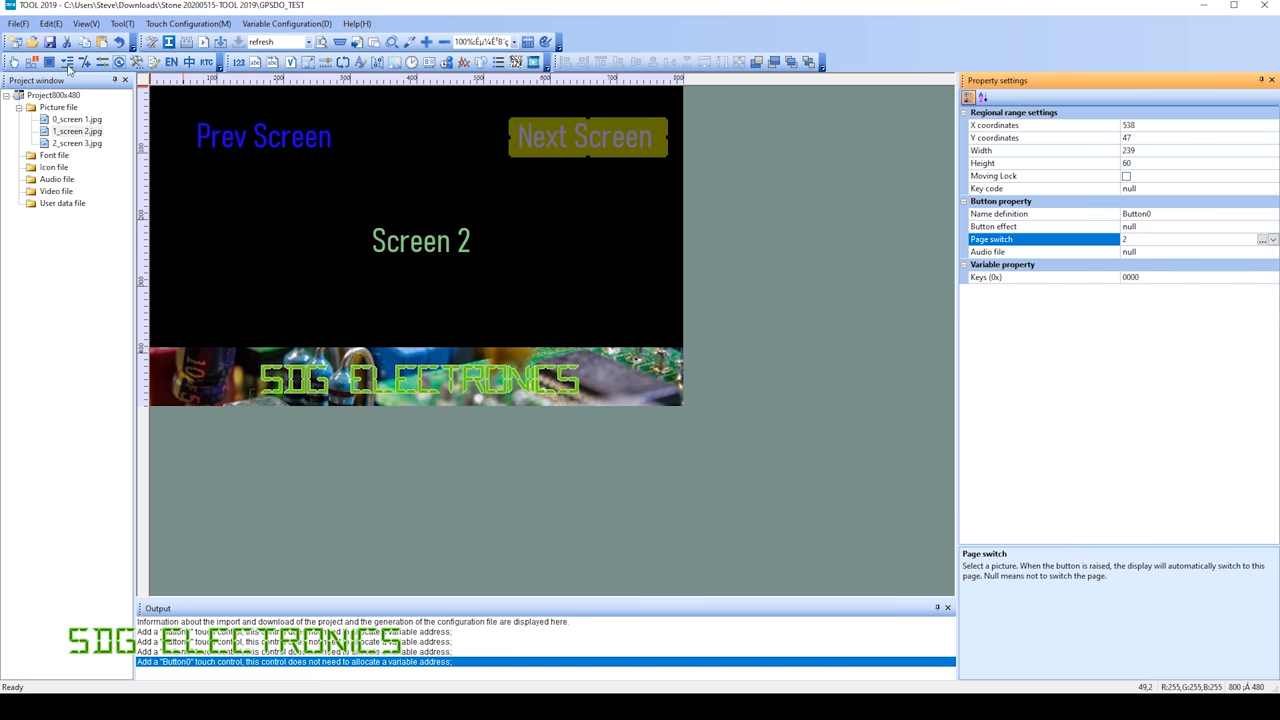
- Draw a button over Screen 2's Prev Screen that switches back to 0_screen 1.jpg
drag(188, 117, 338, 157)
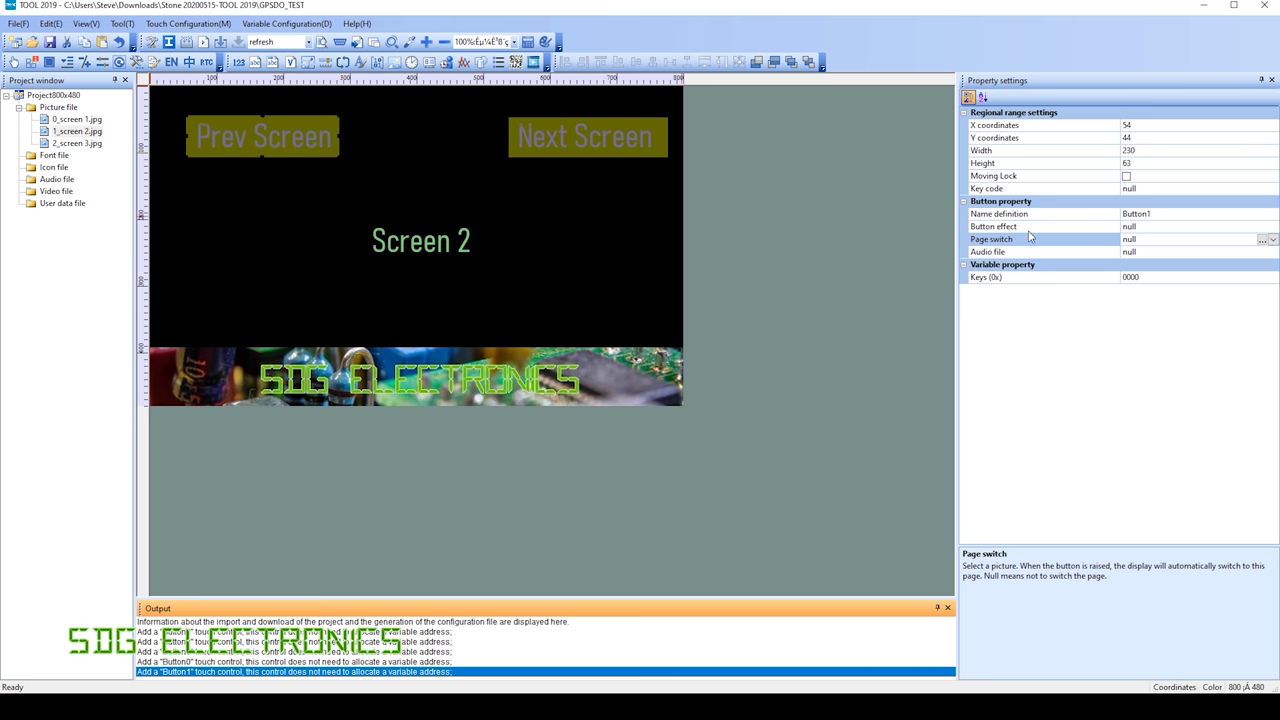
click(1249, 240)
click(1264, 240)
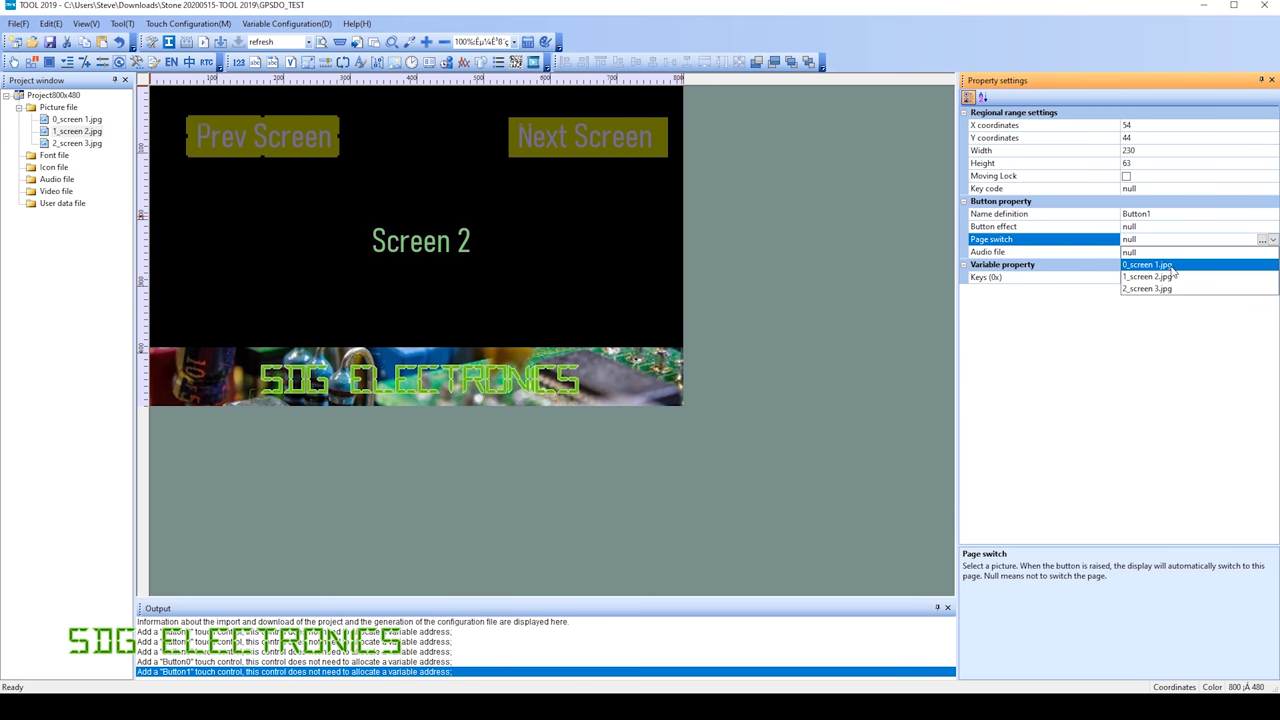
click(1176, 265)
- On Screen 3, draw a button over Prev Screen and open its Page switch target list
click(62, 143)
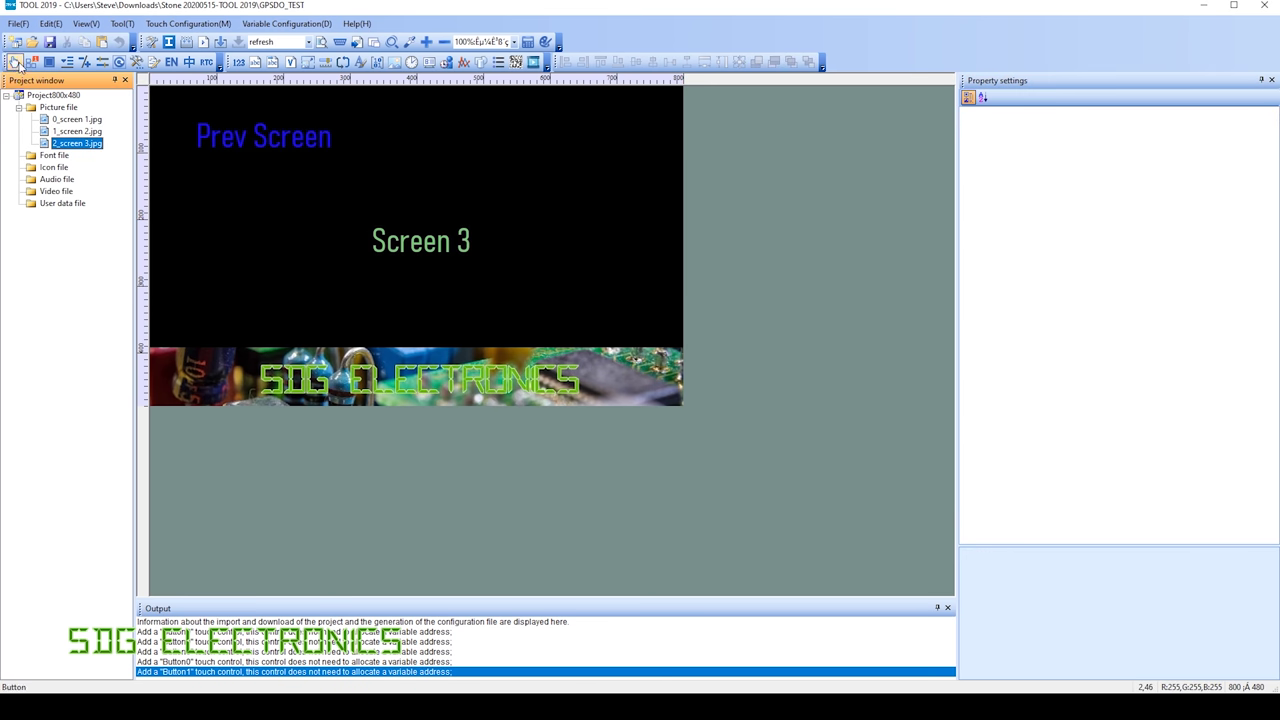
drag(184, 115, 349, 159)
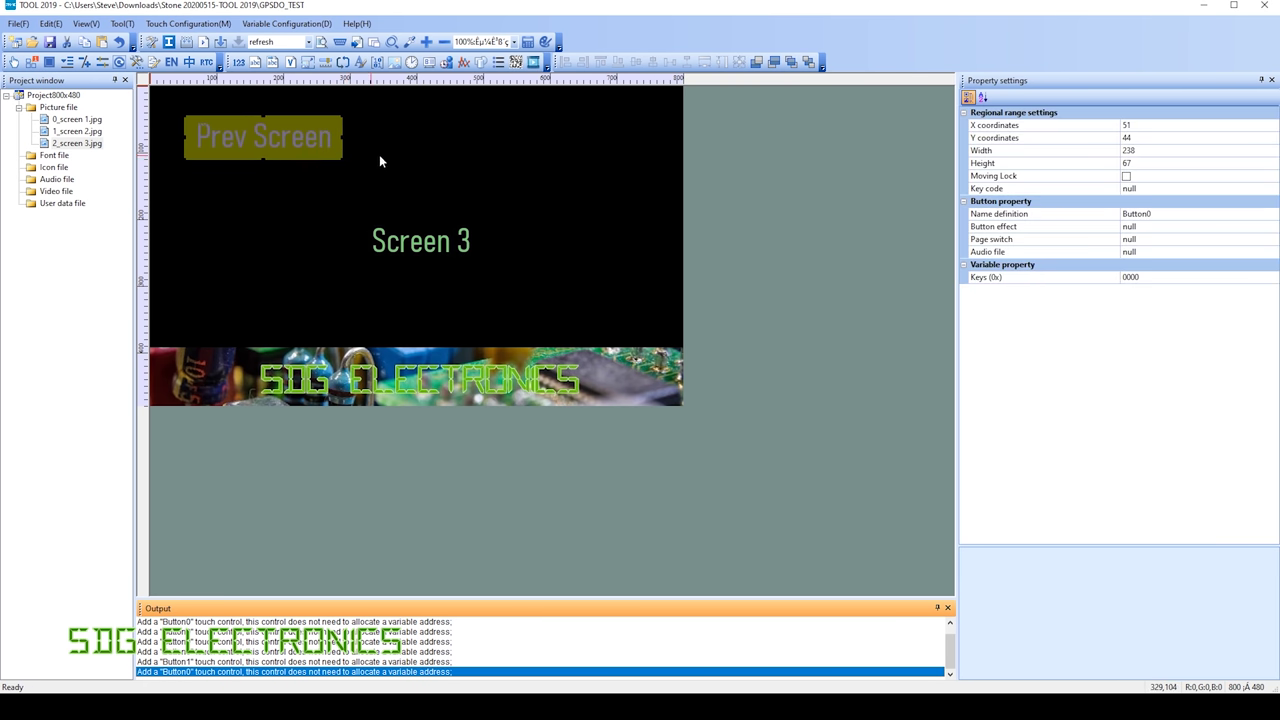
click(1263, 240)
click(1272, 240)
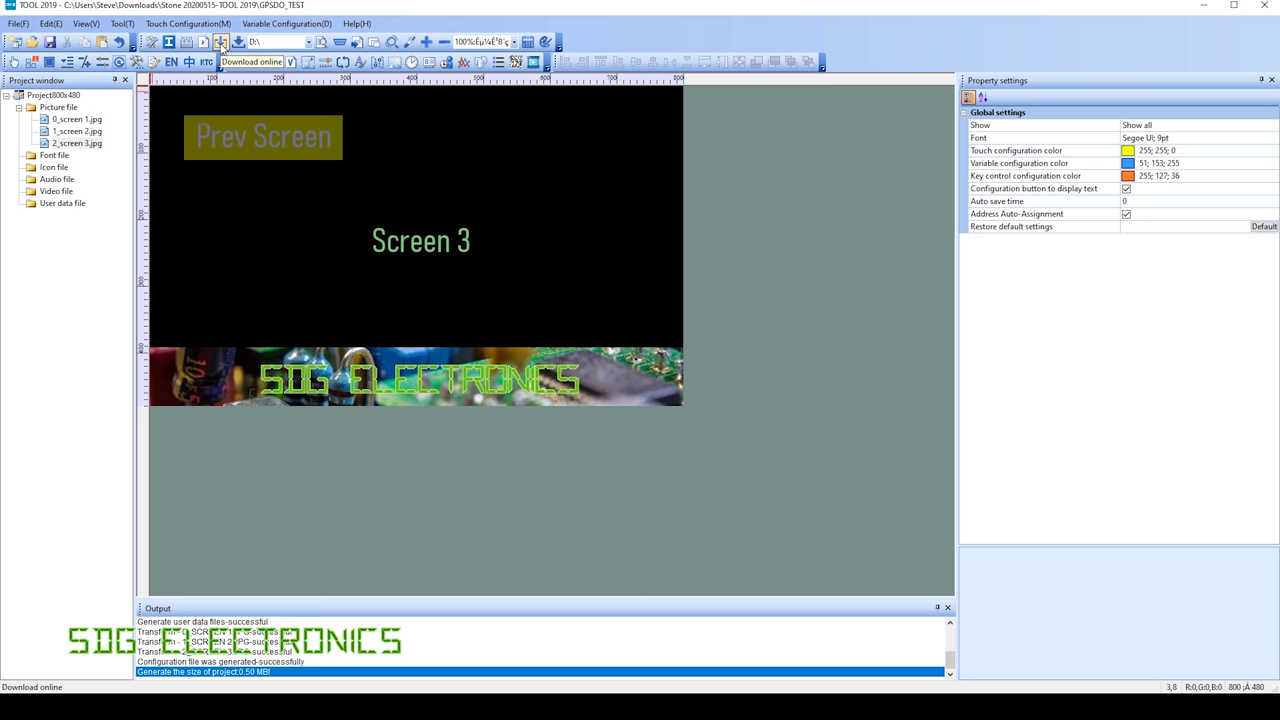
- Download all project configuration files to the USB-connected display via Download online
click(221, 43)
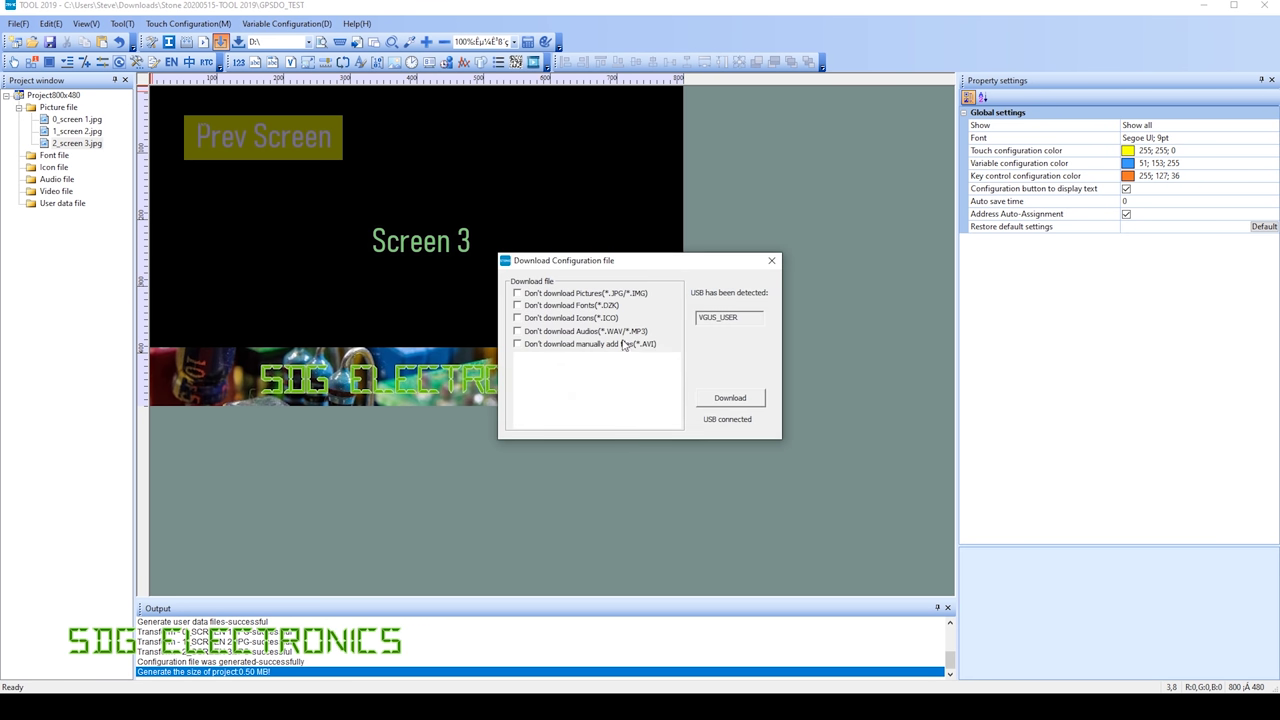
click(728, 400)
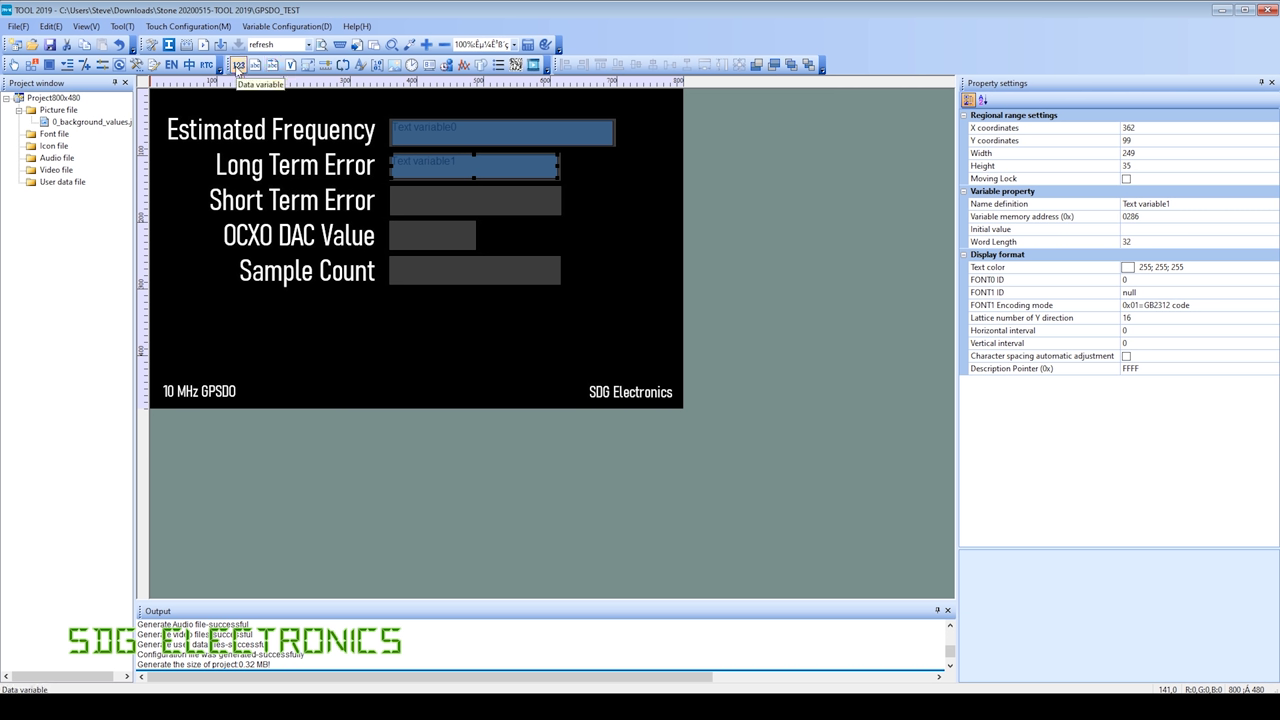
- Choose the Text variable tool and draw a value box beside Short Term Error
click(272, 66)
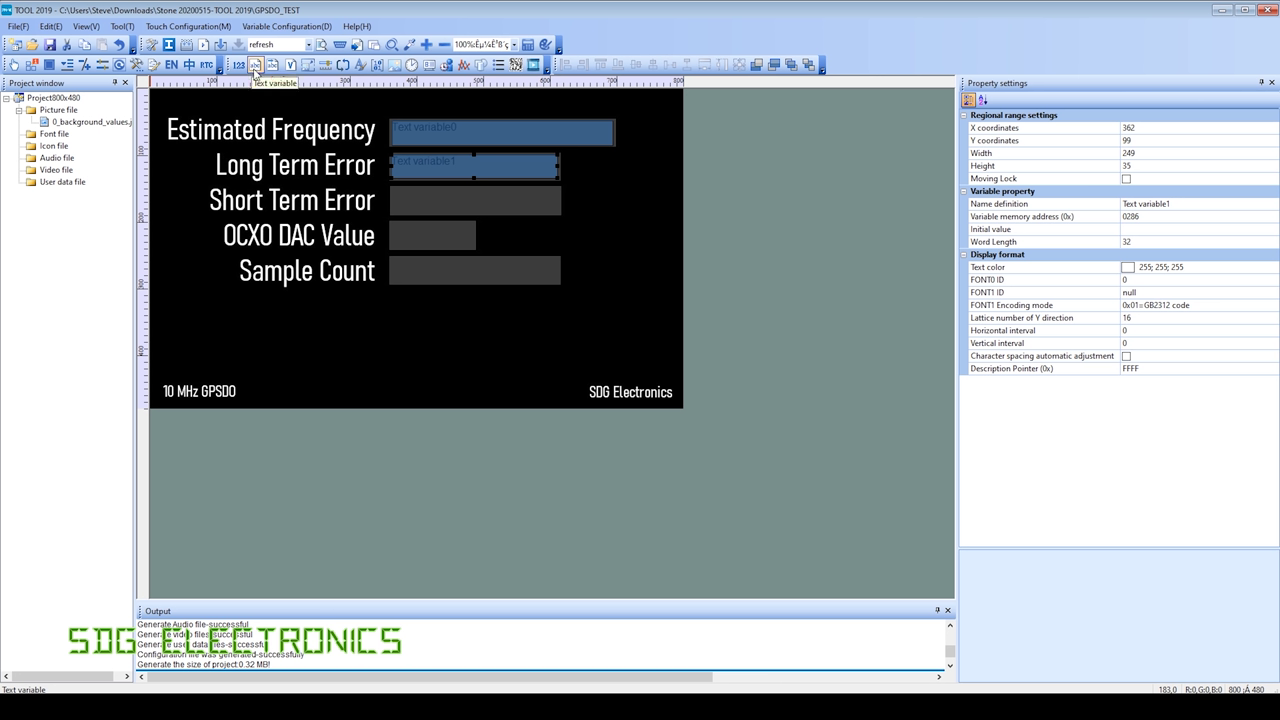
click(255, 66)
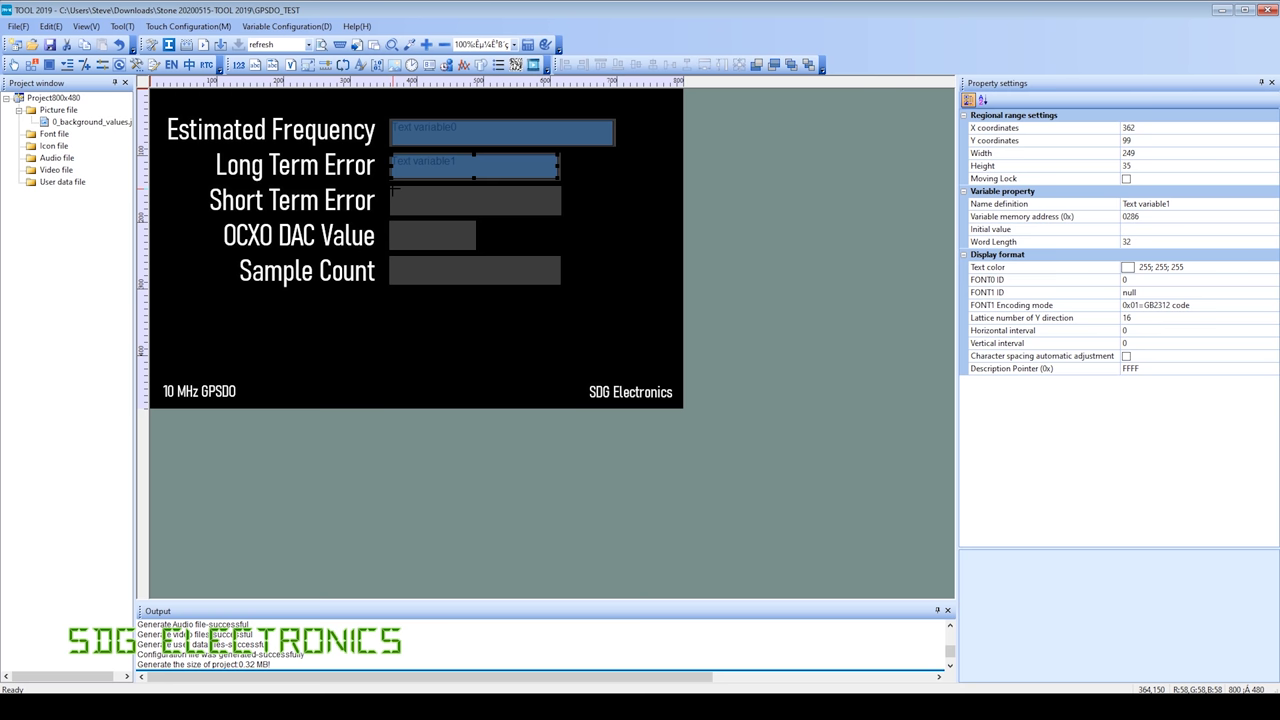
mouse_move(390, 187)
mouse_down()
mouse_move(474, 214)
mouse_move(559, 212)
mouse_up()
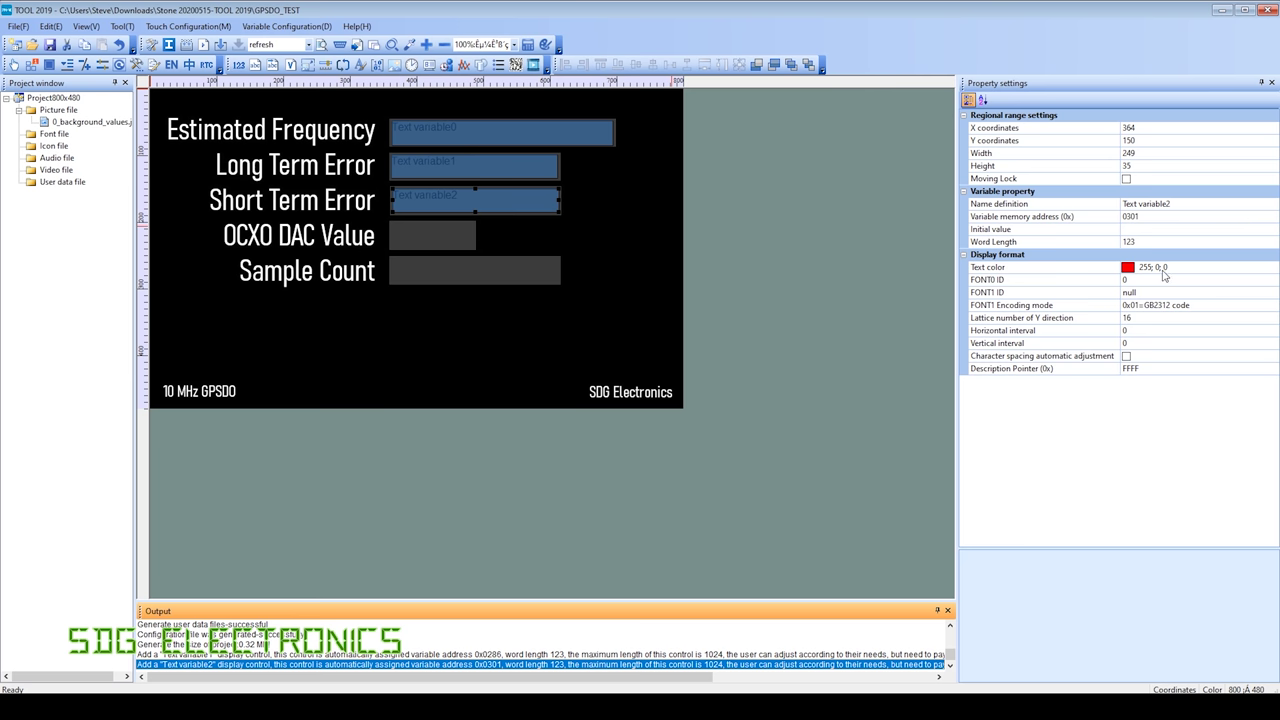
- Set the Short Term Error box's text colour to white
click(1136, 272)
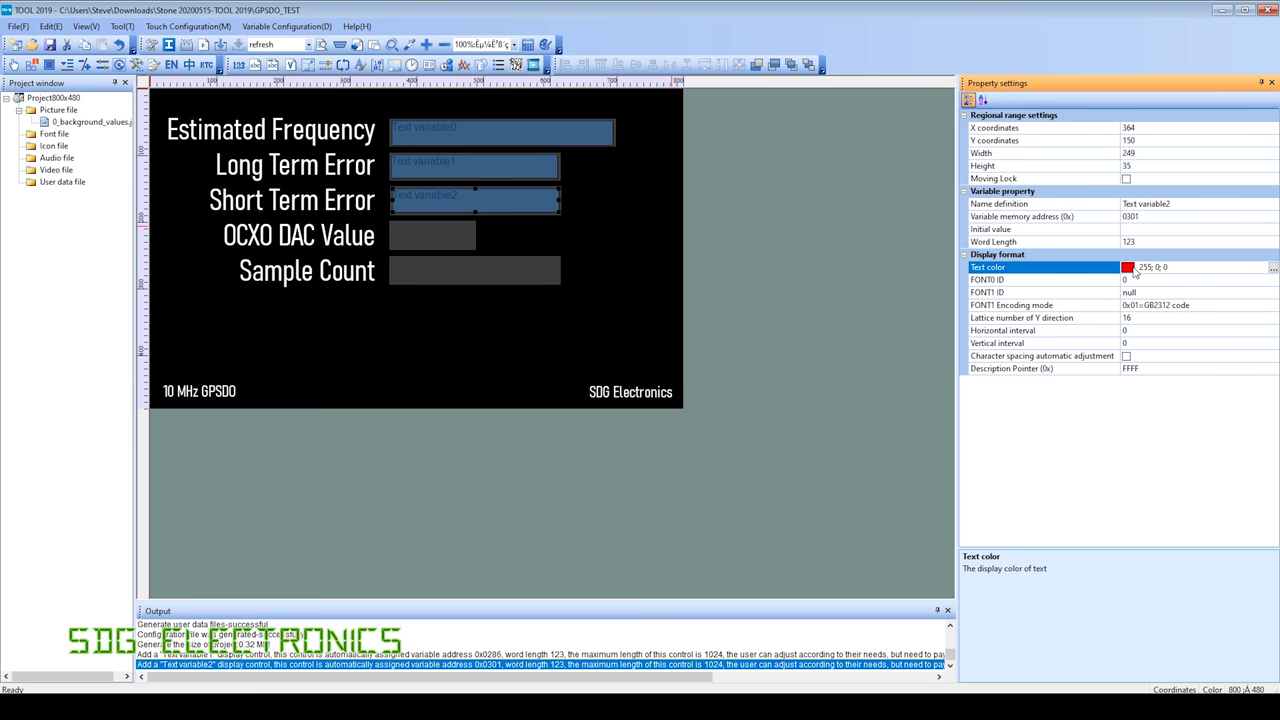
click(1273, 268)
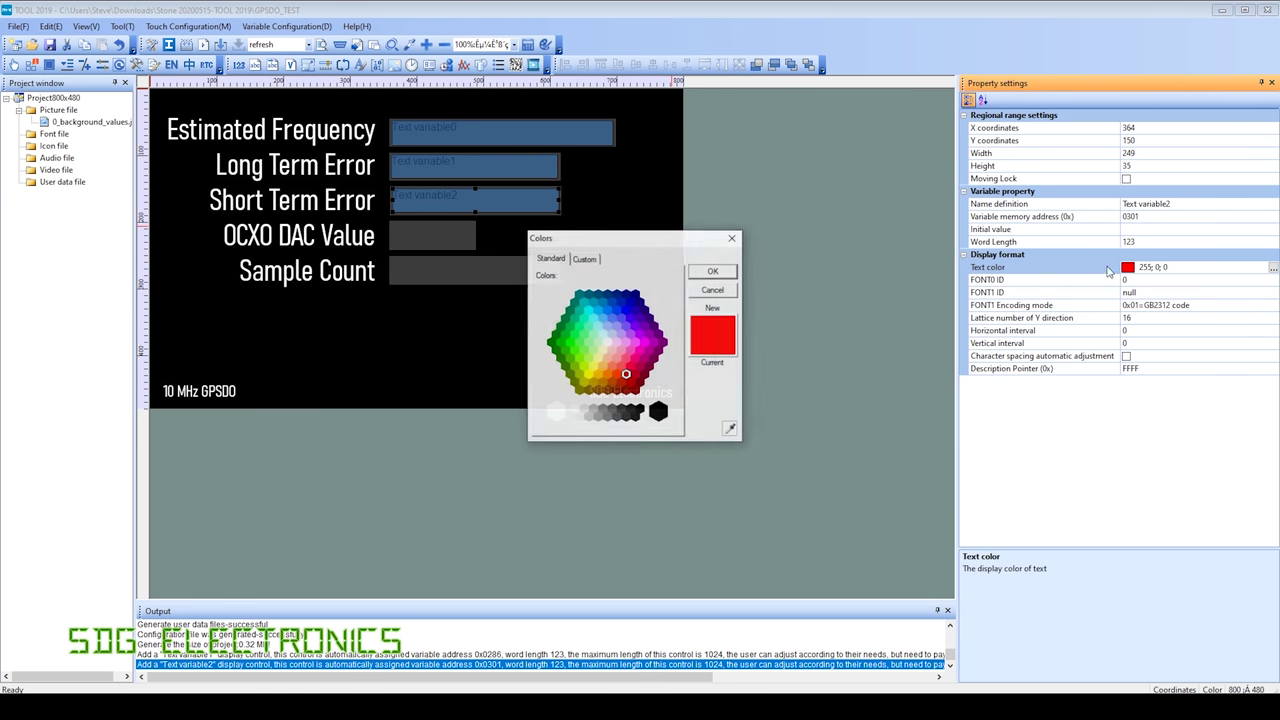
click(713, 271)
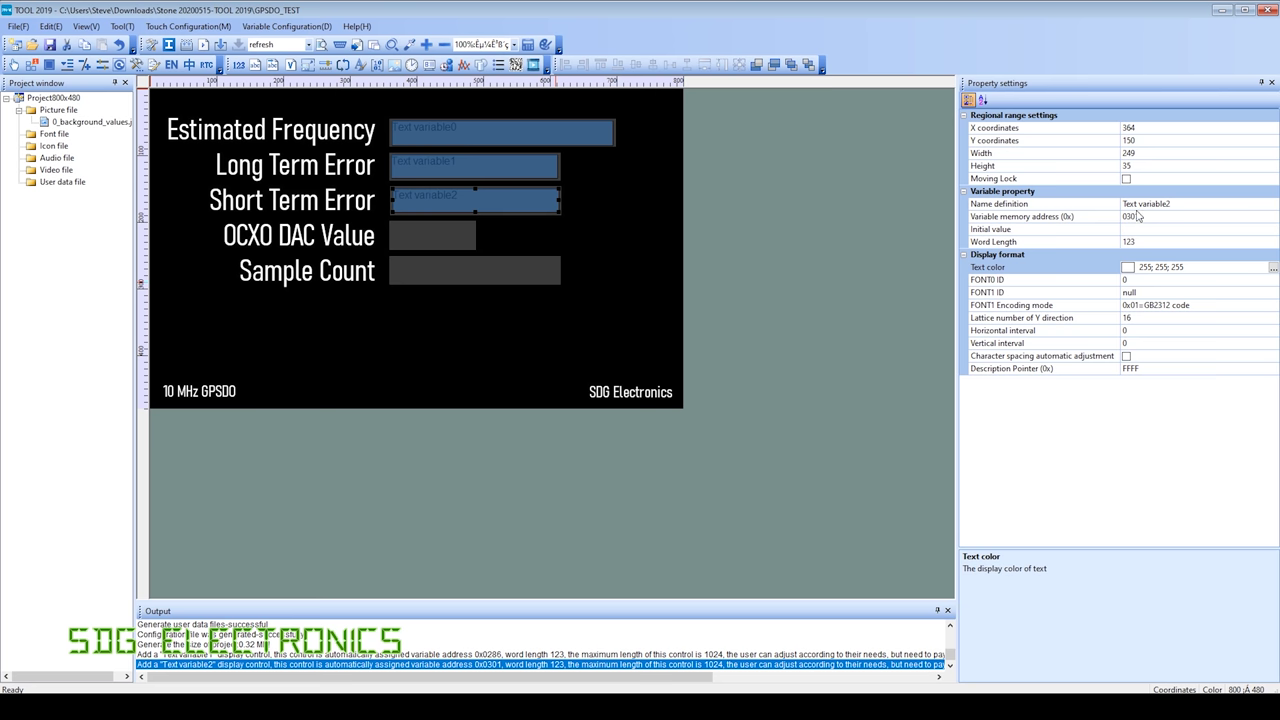
- Set the box's word length to 32 and check its variable memory address
click(1146, 230)
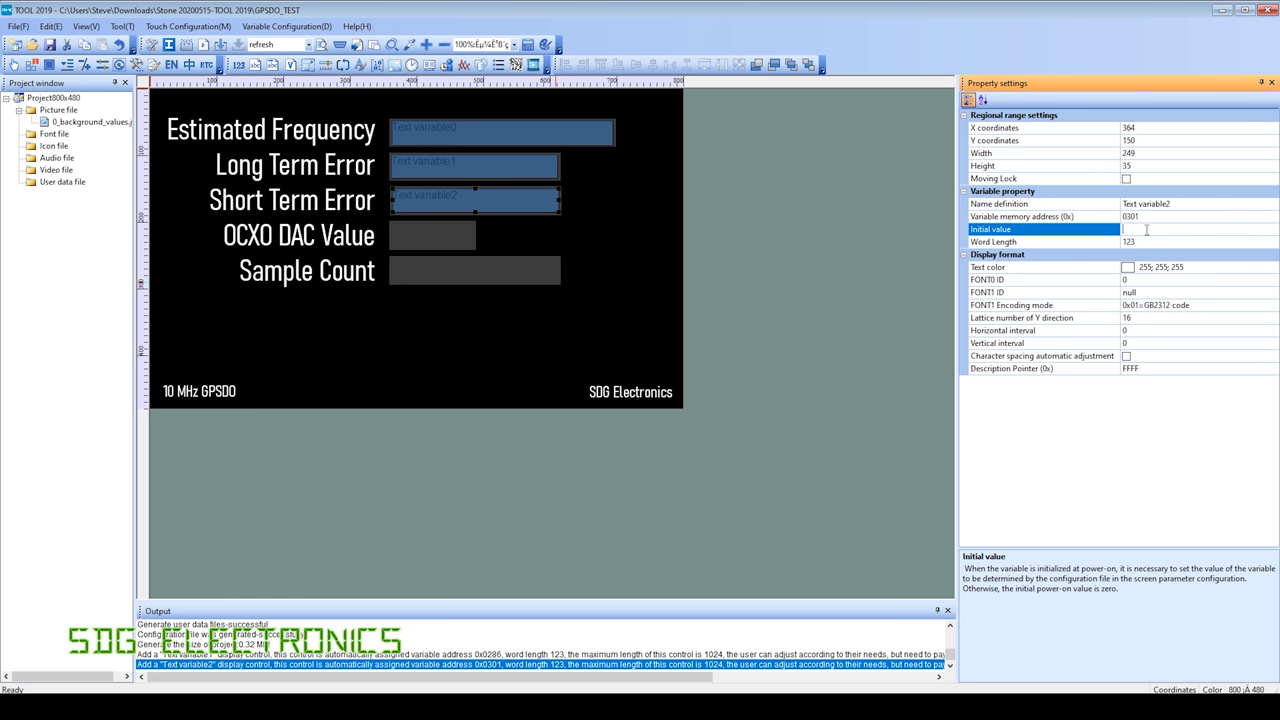
click(1143, 242)
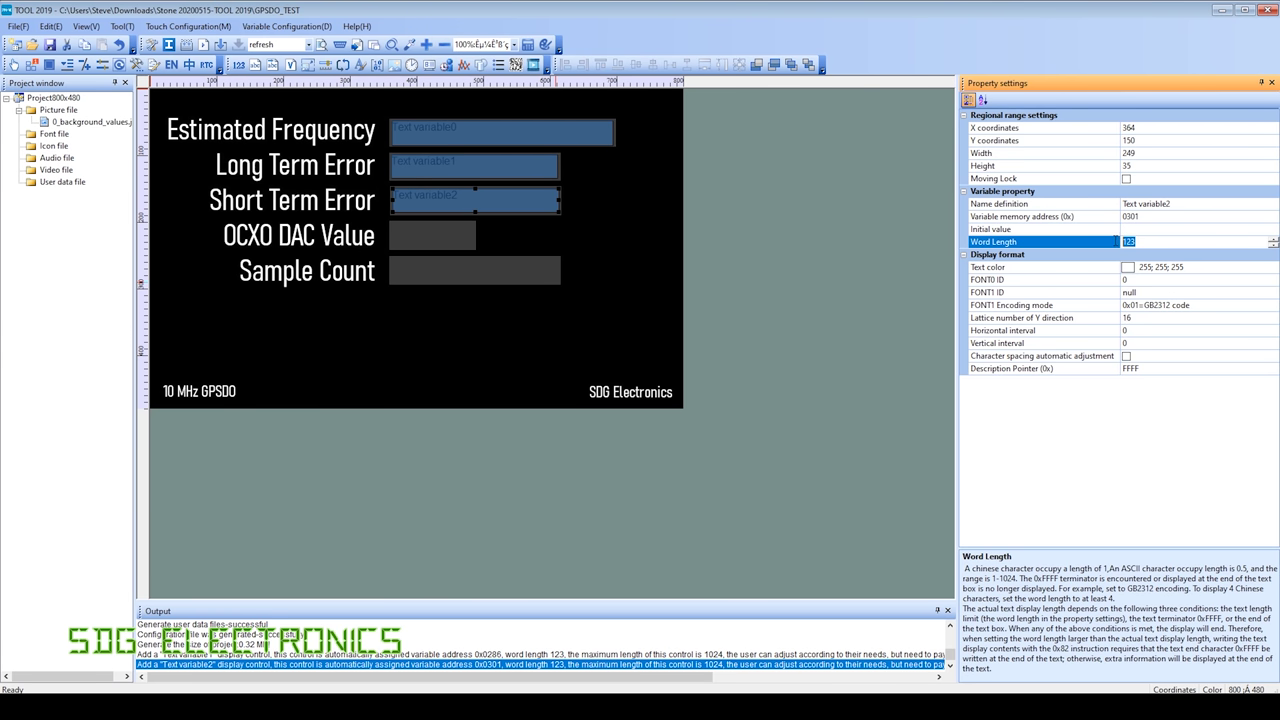
text(32)
click(1160, 466)
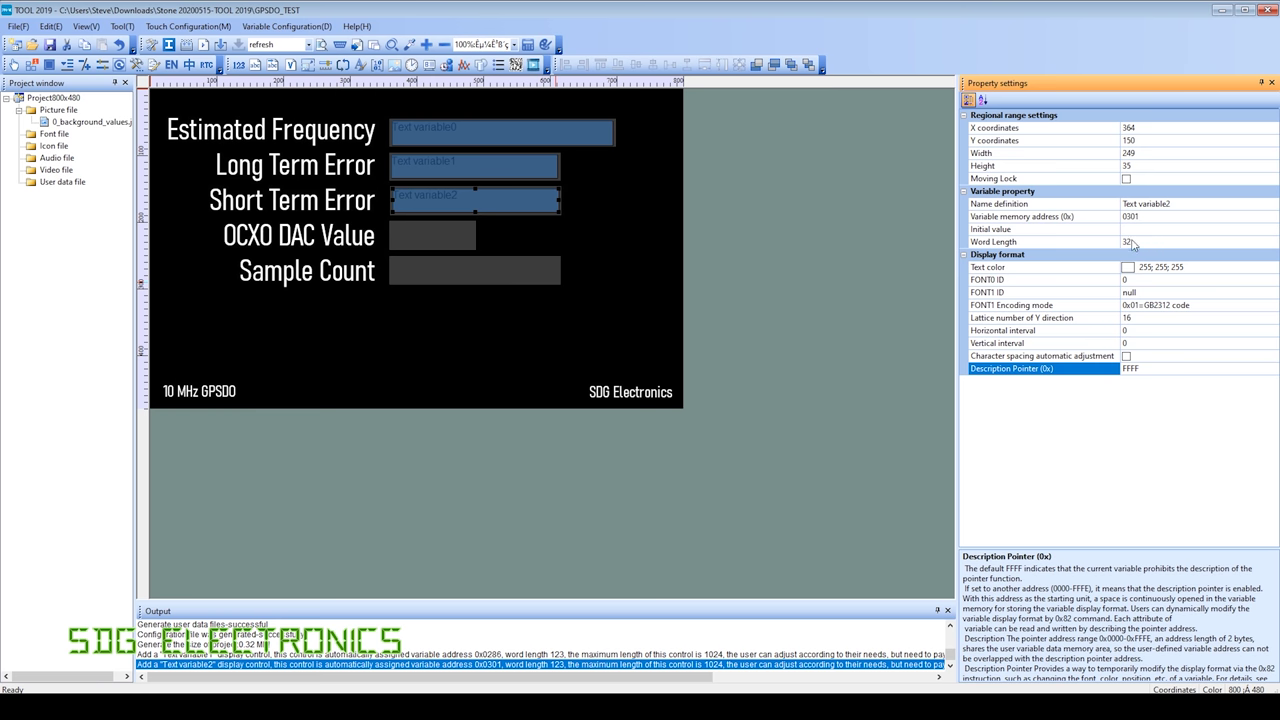
click(1142, 218)
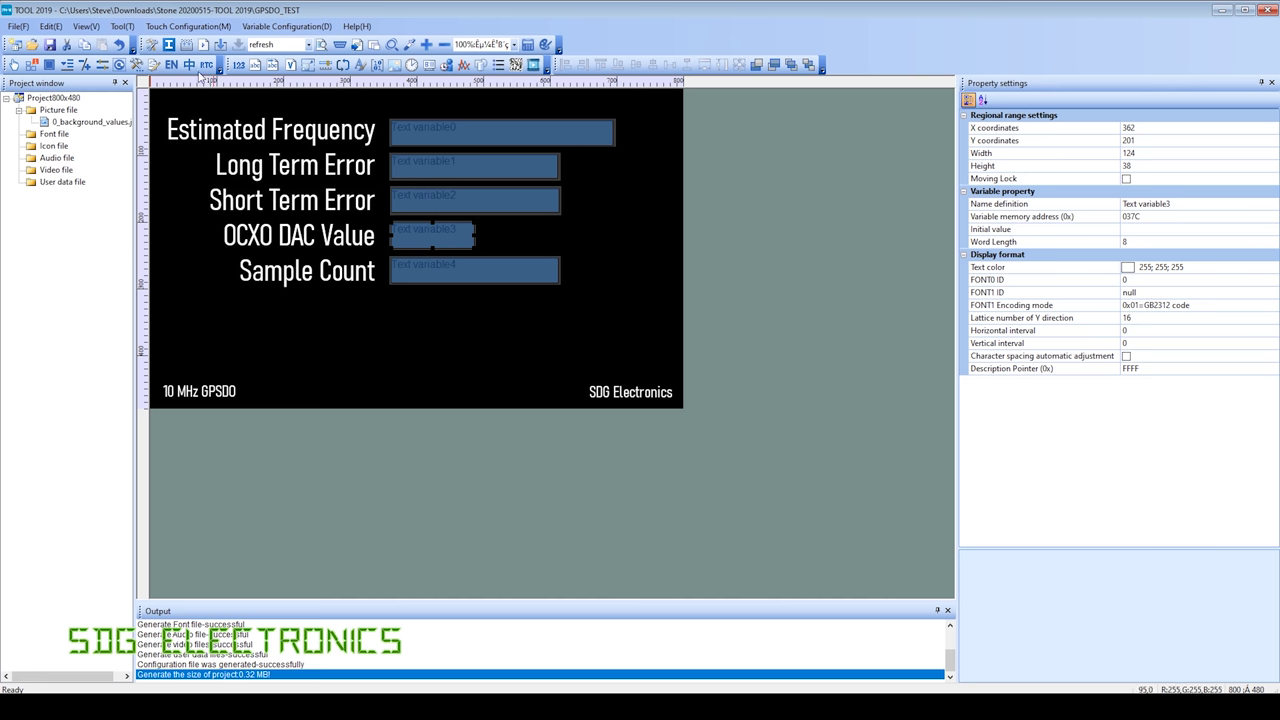
click(151, 45)
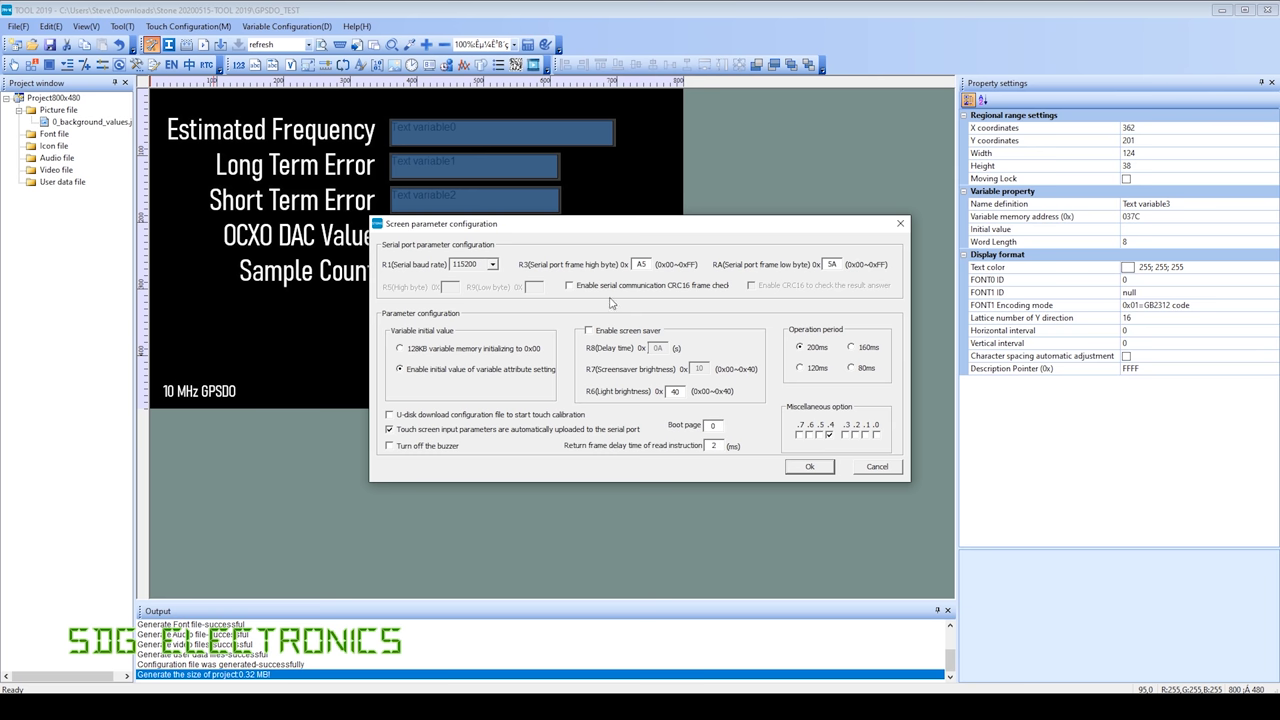
click(876, 466)
mouse_move(547, 674)
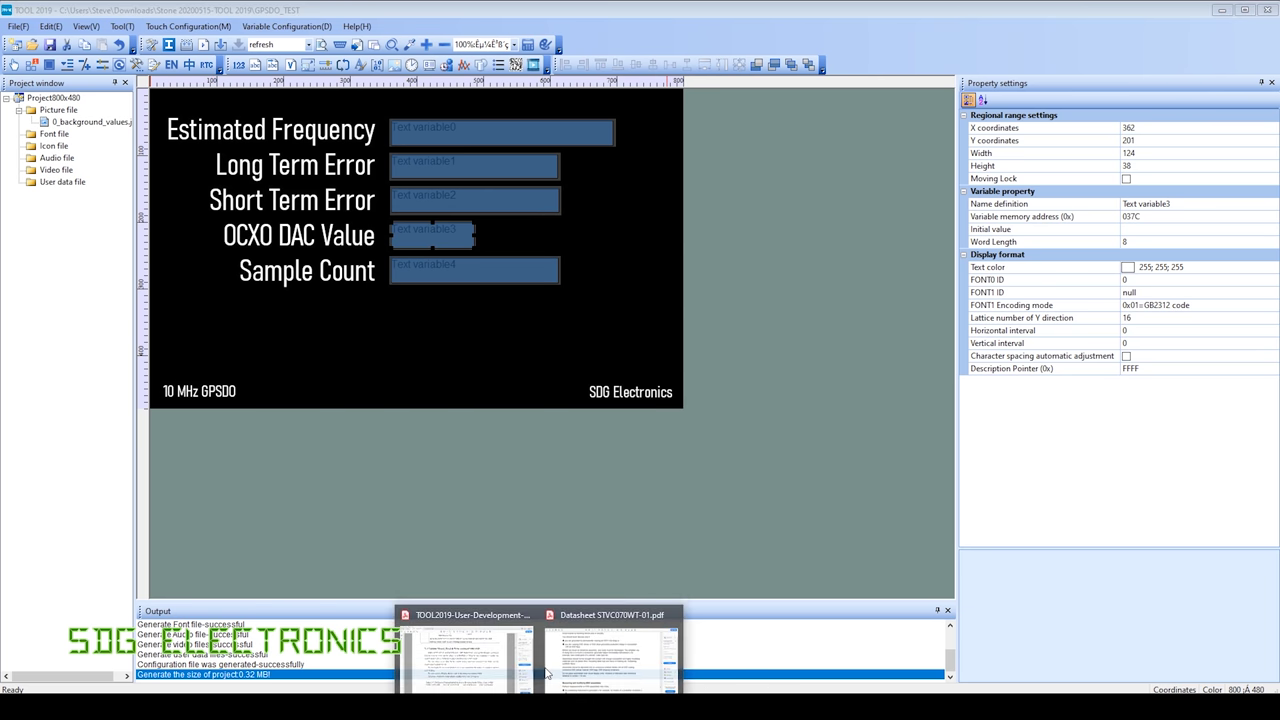
- Check the Estimated Frequency and Long Term Error boxes' properties against the TOOL2019 user guide
click(490, 665)
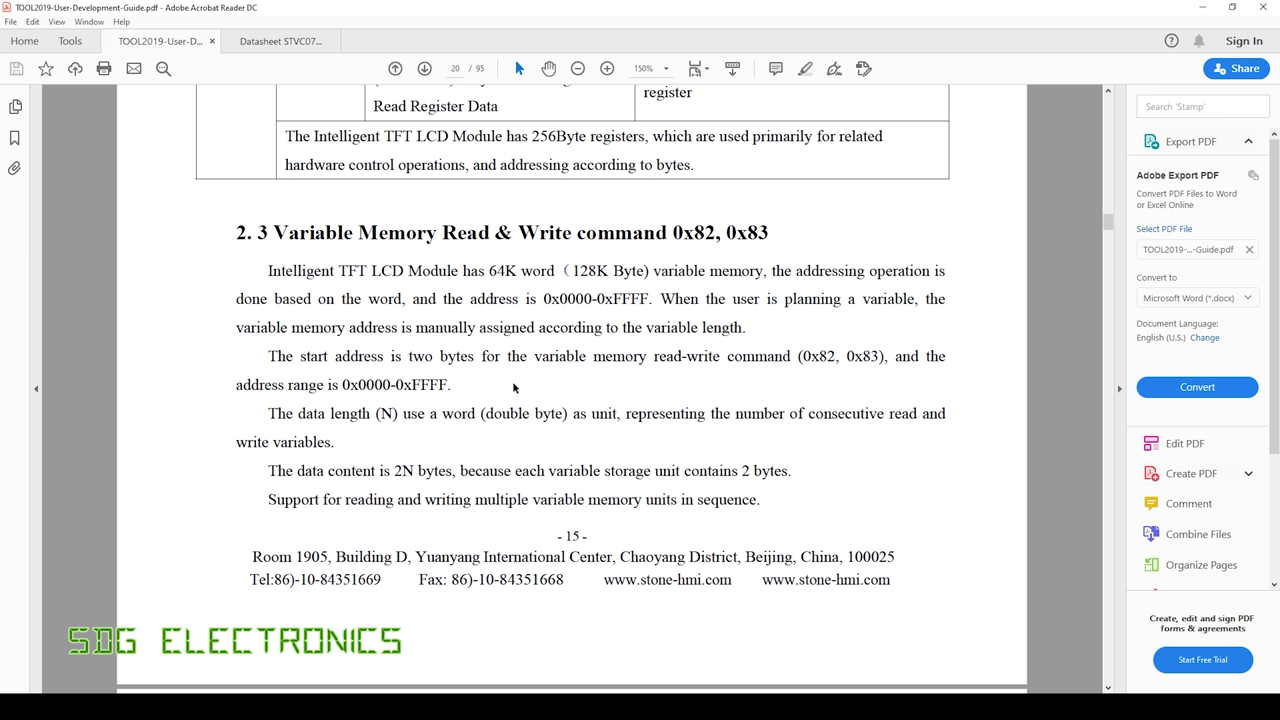
key(alt+Tab)
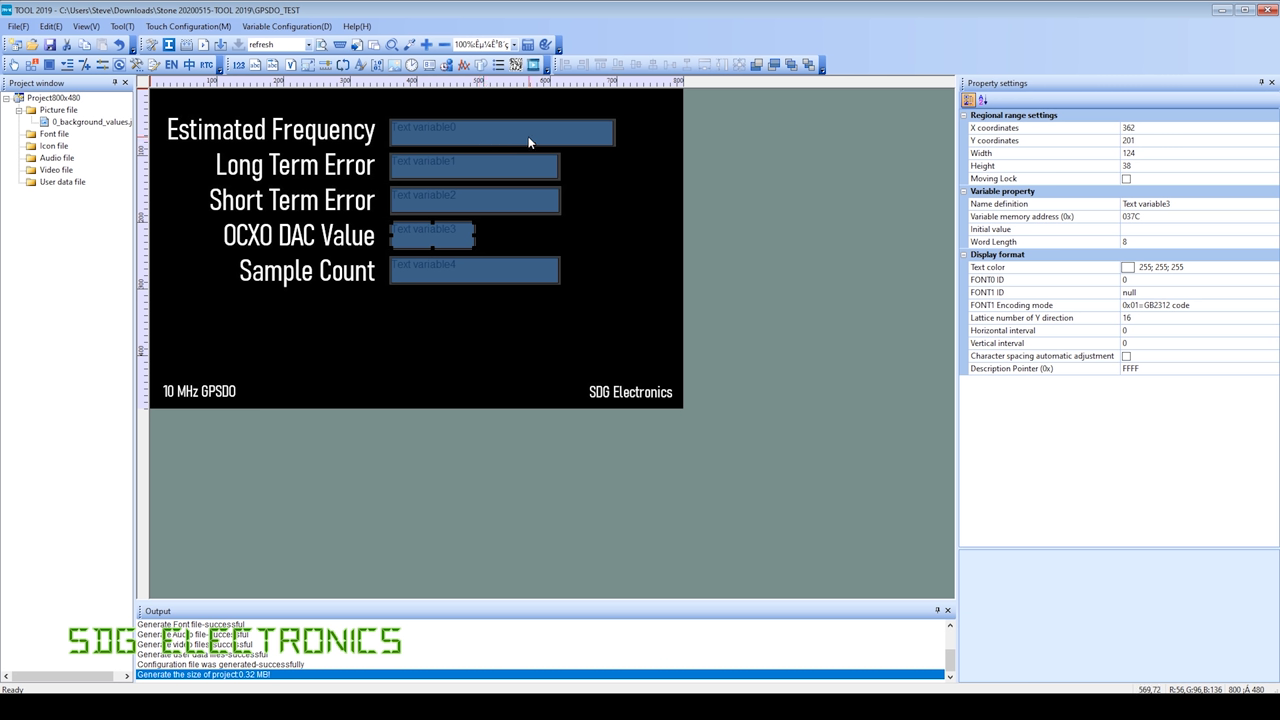
click(415, 125)
click(518, 164)
- Reselect the Estimated Frequency box, then scroll the user guide toward Table 2-8
click(500, 132)
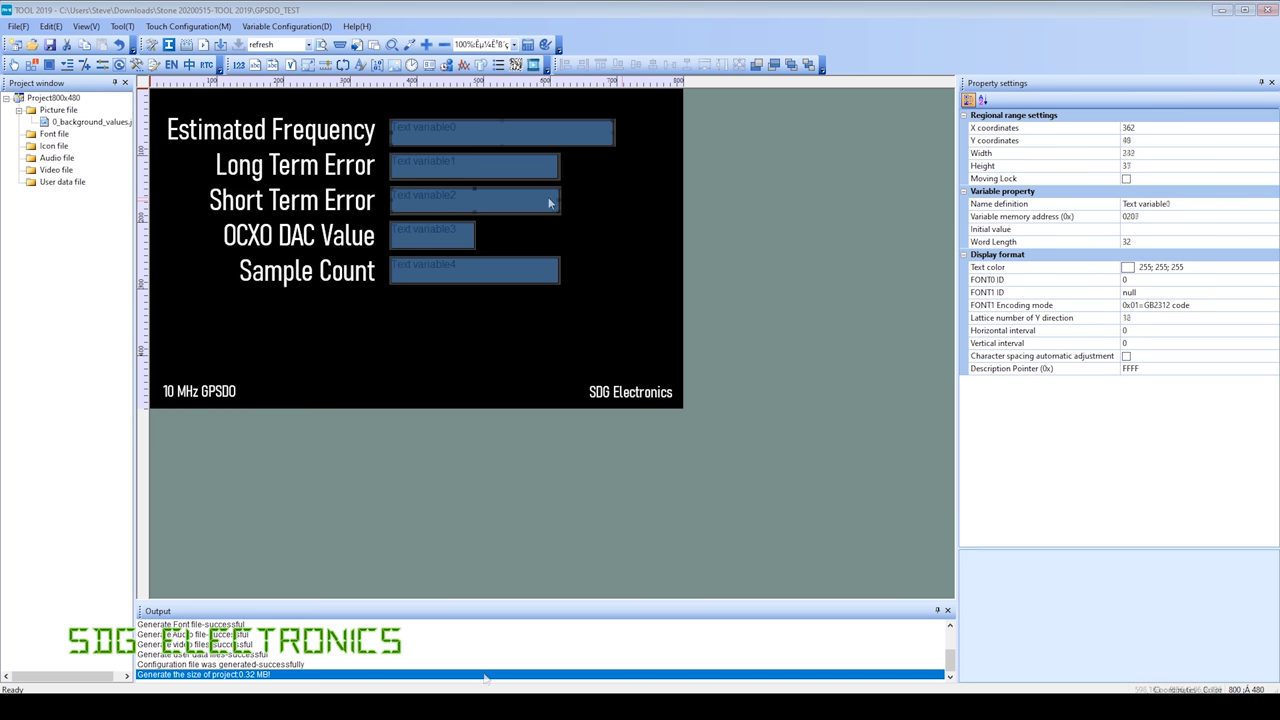
click(460, 655)
scroll(603, 436, down, 5)
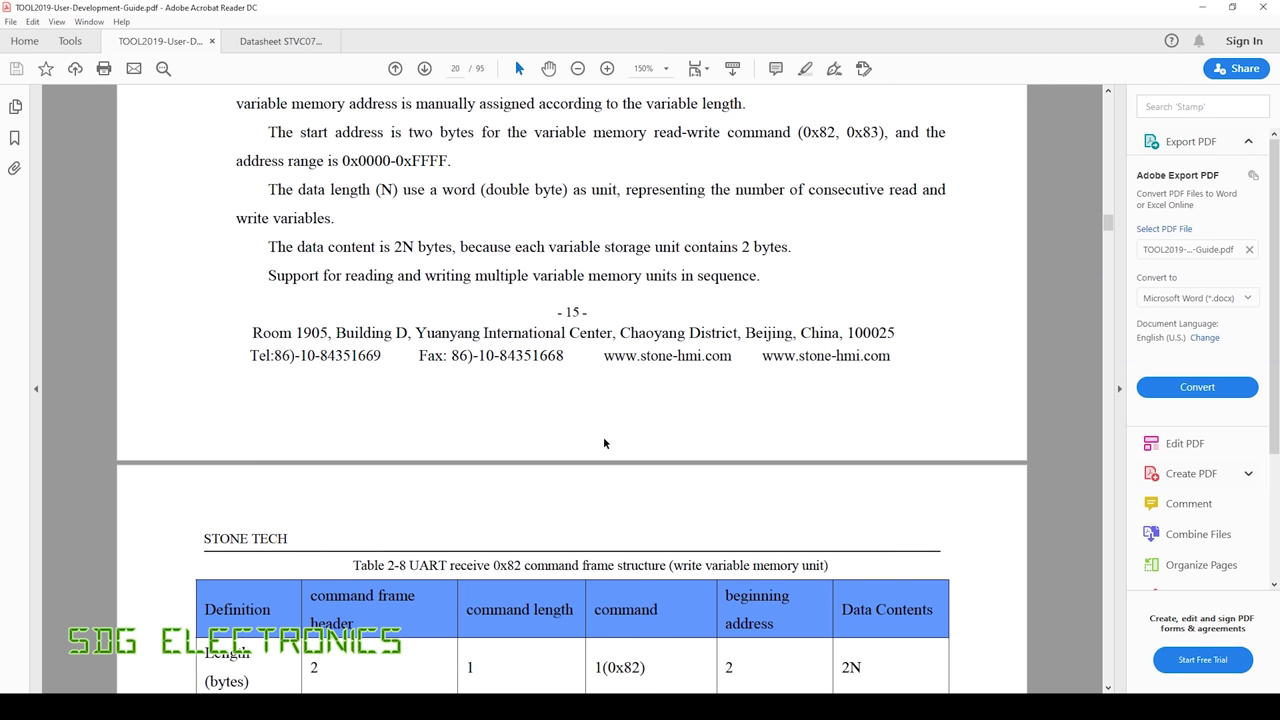
- Highlight the 0x05 length, 0x82 command and 0x00 0x03 address bytes, then switch to SSCOM3.2
scroll(603, 436, down, 2)
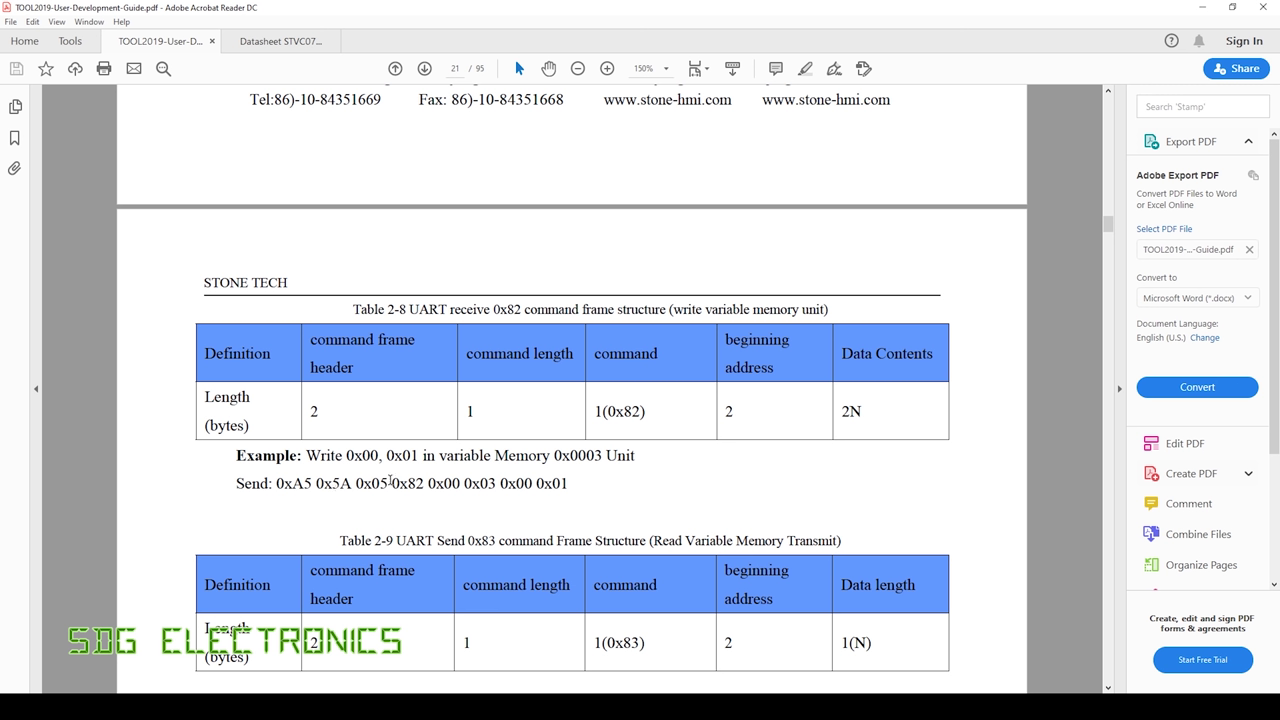
drag(387, 485, 356, 485)
drag(424, 485, 391, 485)
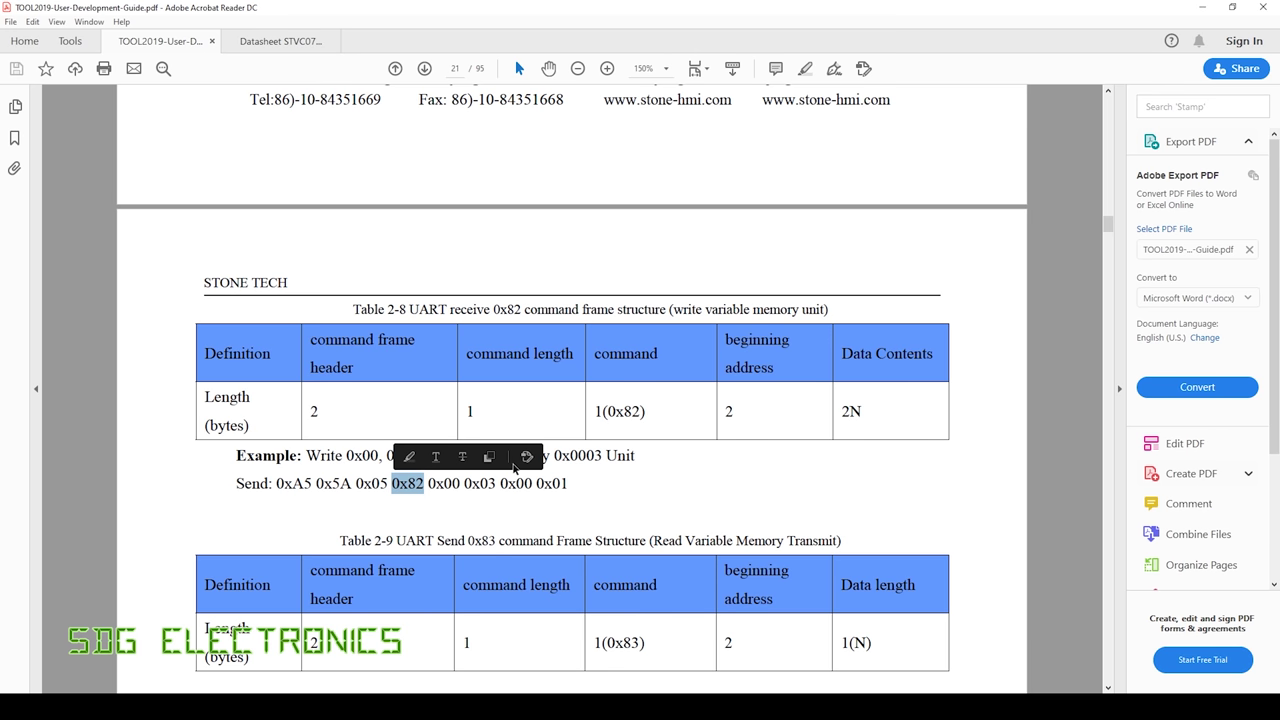
scroll(513, 469, up, 5)
scroll(513, 469, up, 4)
scroll(681, 231, down, 8)
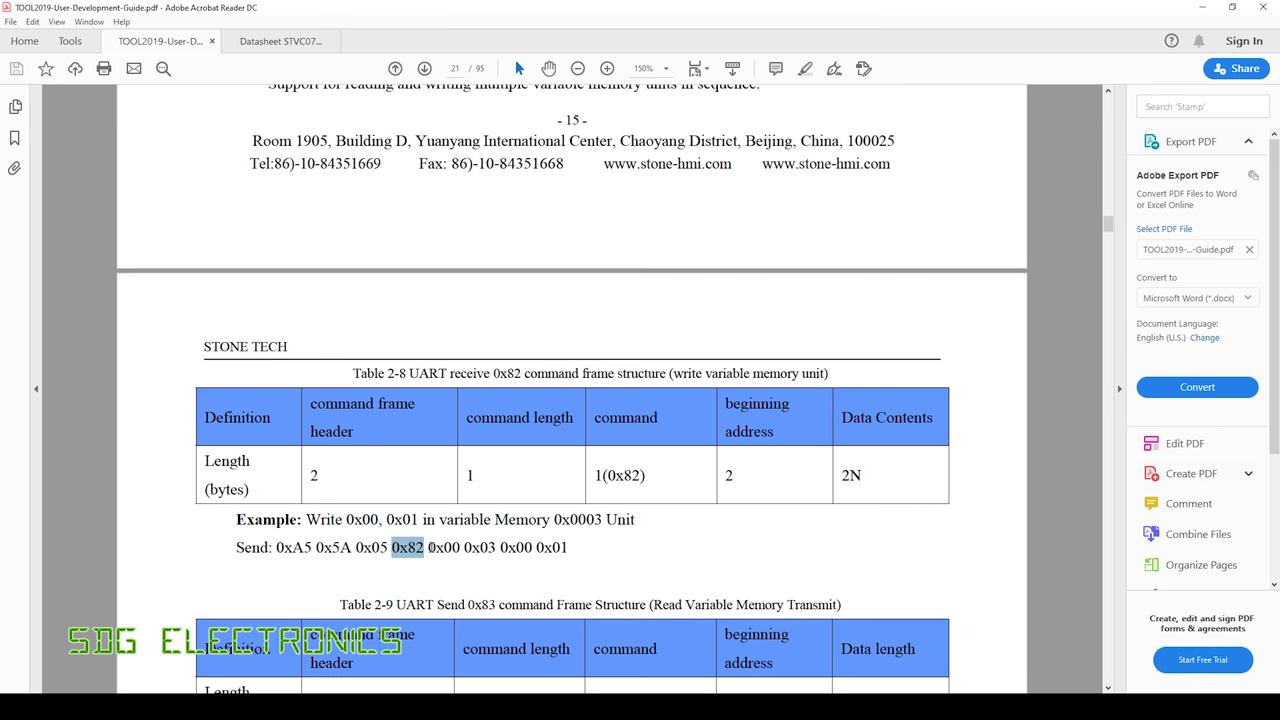
drag(427, 547, 488, 547)
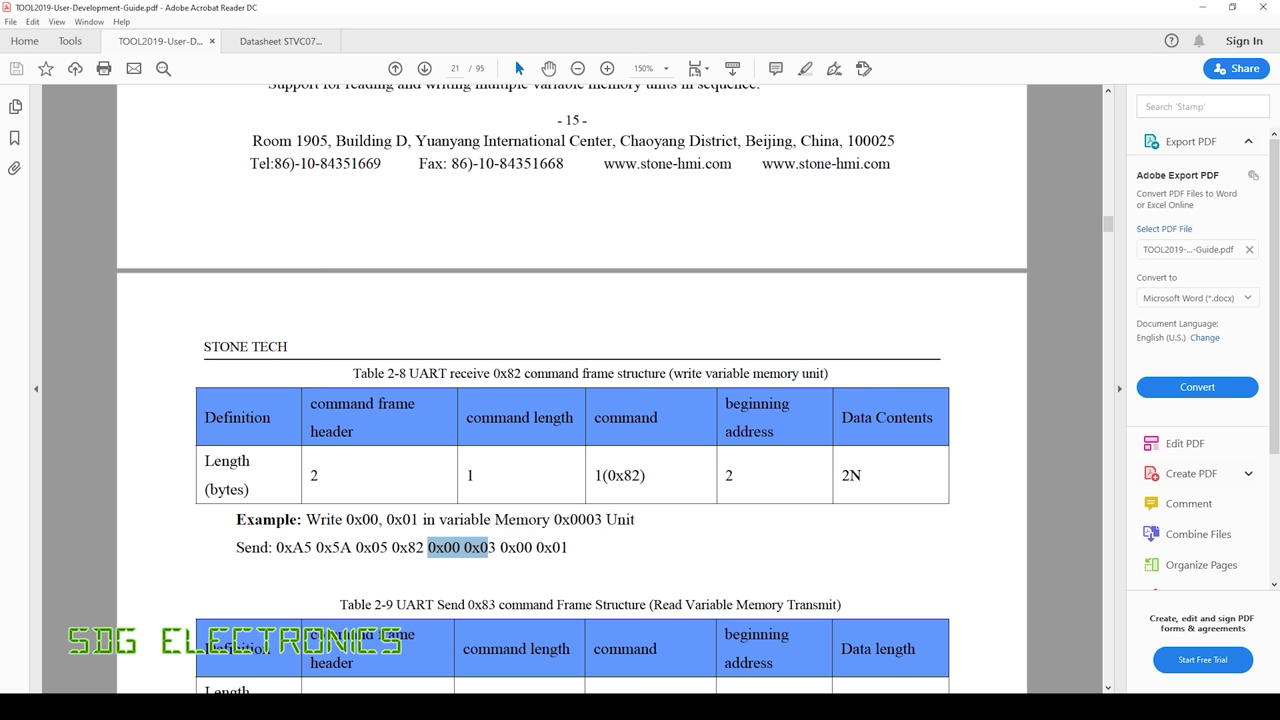
key(alt+Tab)
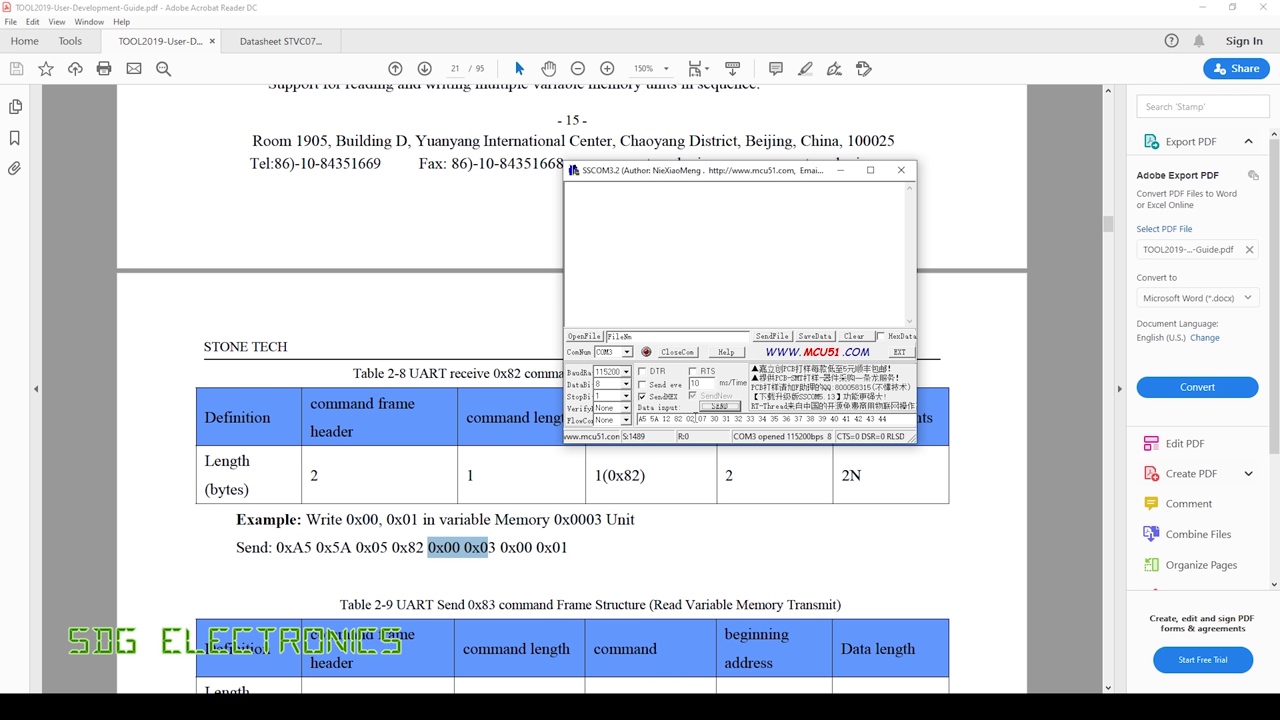
drag(687, 419, 888, 419)
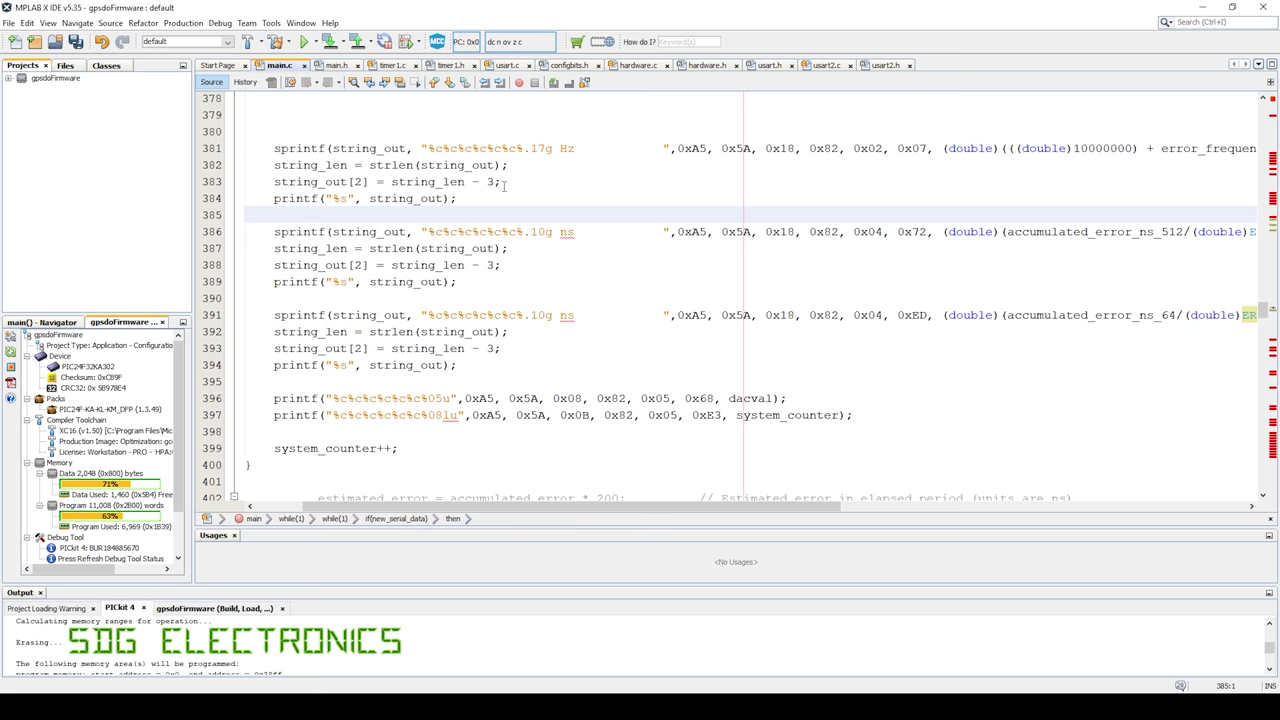
- In main.c, select the string_out[2] line that sets the frame length byte
drag(505, 185, 457, 198)
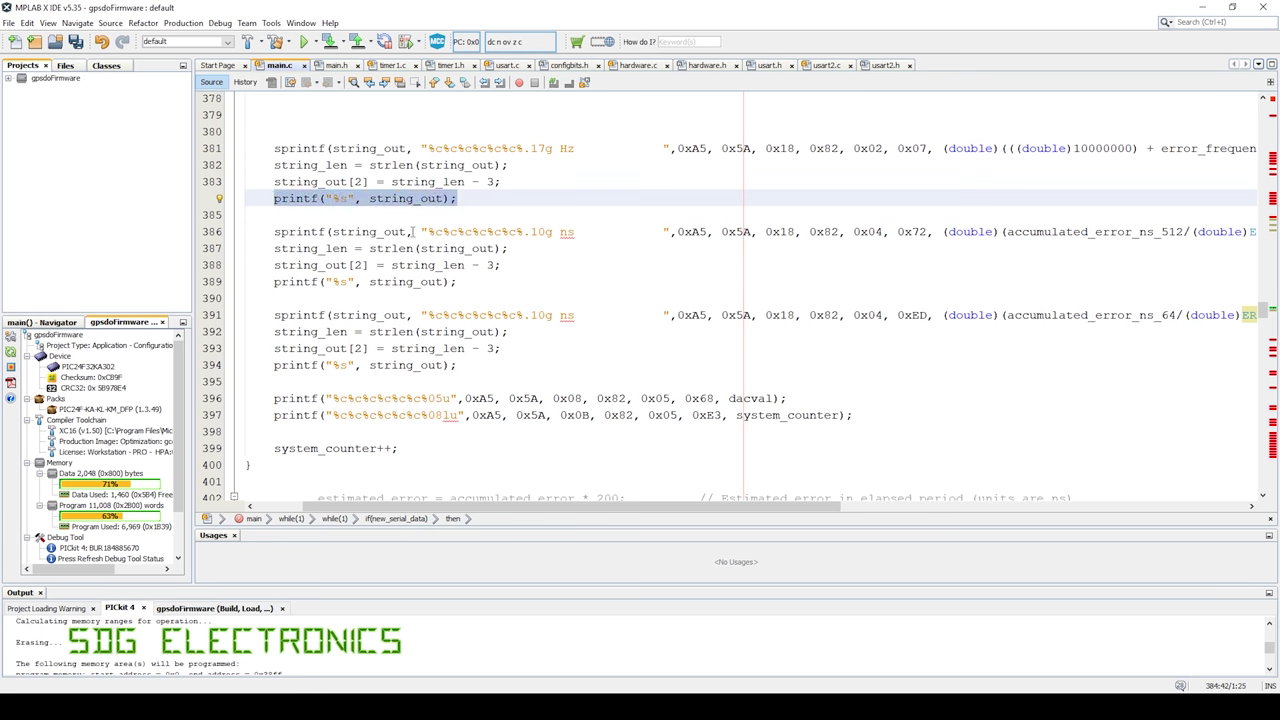